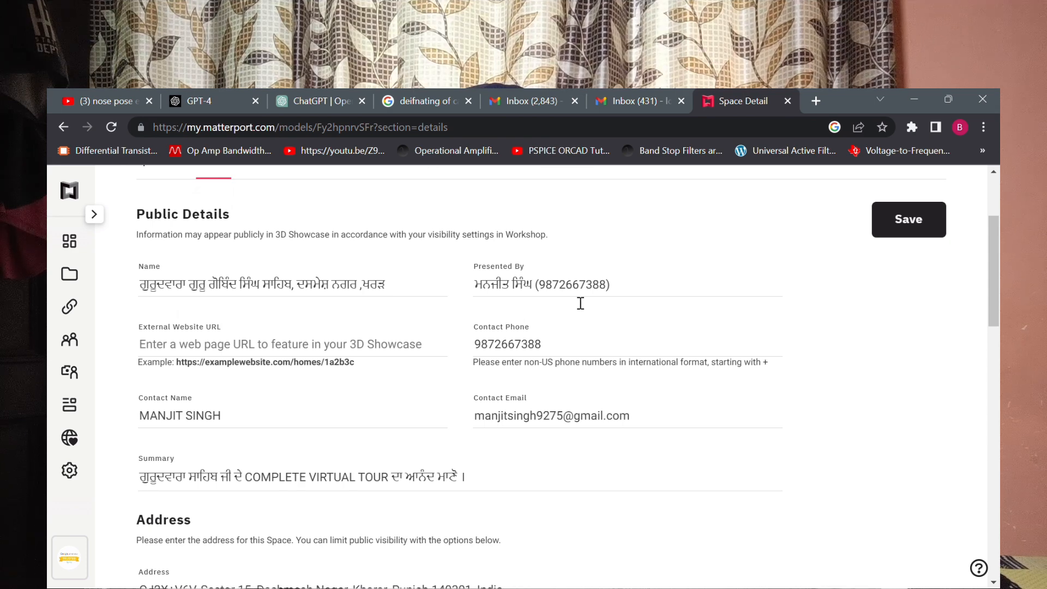
Review the space's details page, covering public details, address visibility, keywords, internal details and player options.
scroll(365, 427, down, 1)
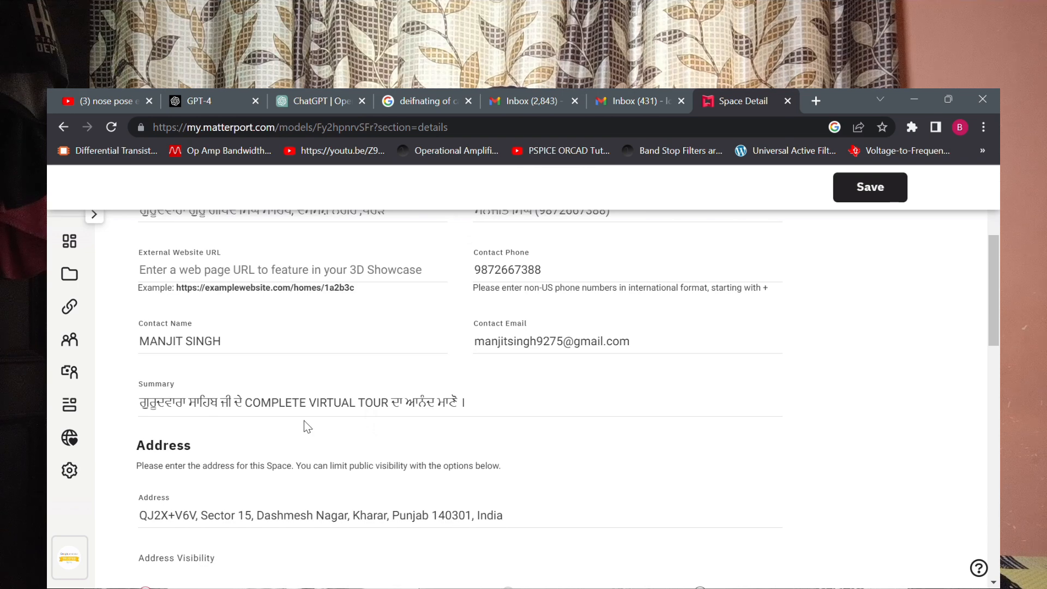
scroll(414, 429, down, 3)
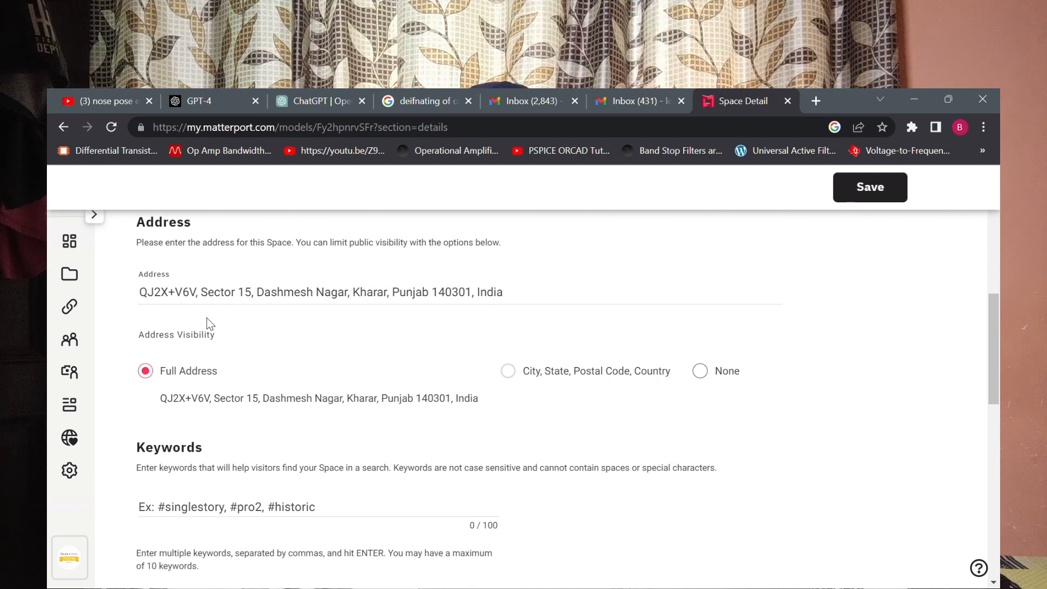
scroll(210, 386, down, 4)
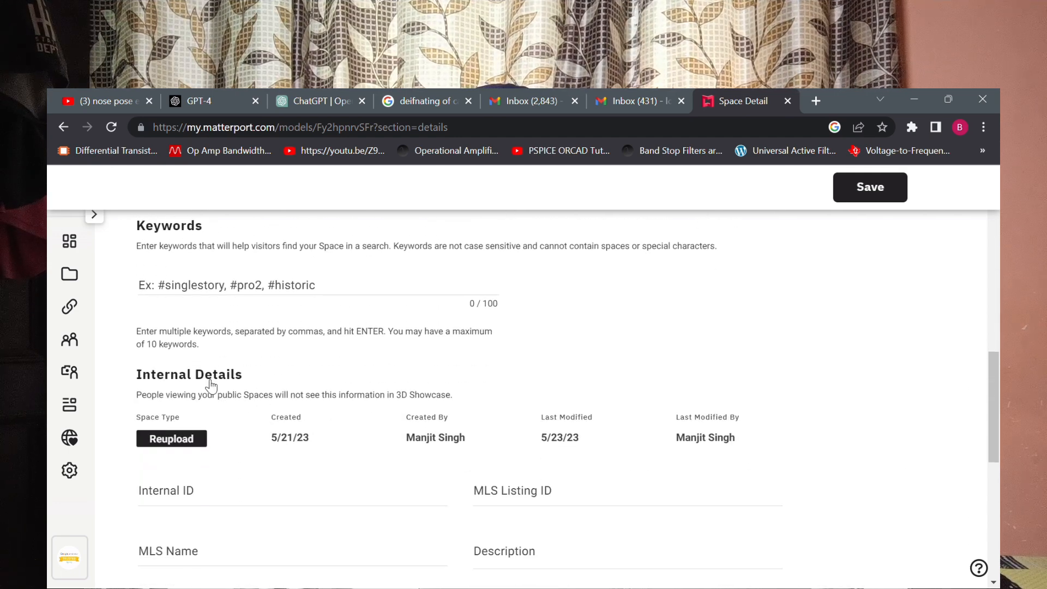
scroll(211, 385, down, 8)
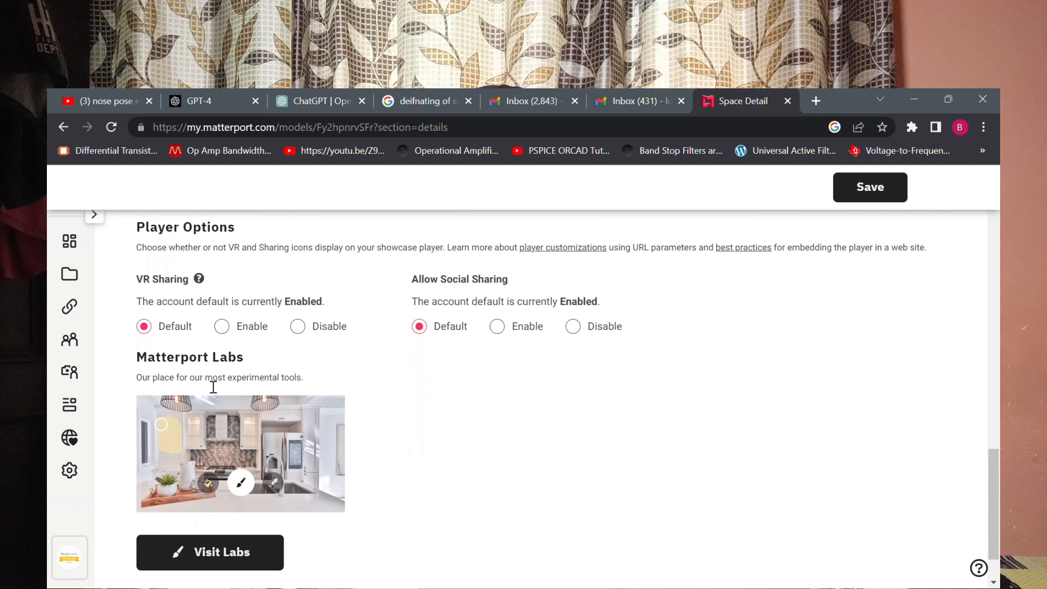
scroll(214, 387, down, 2)
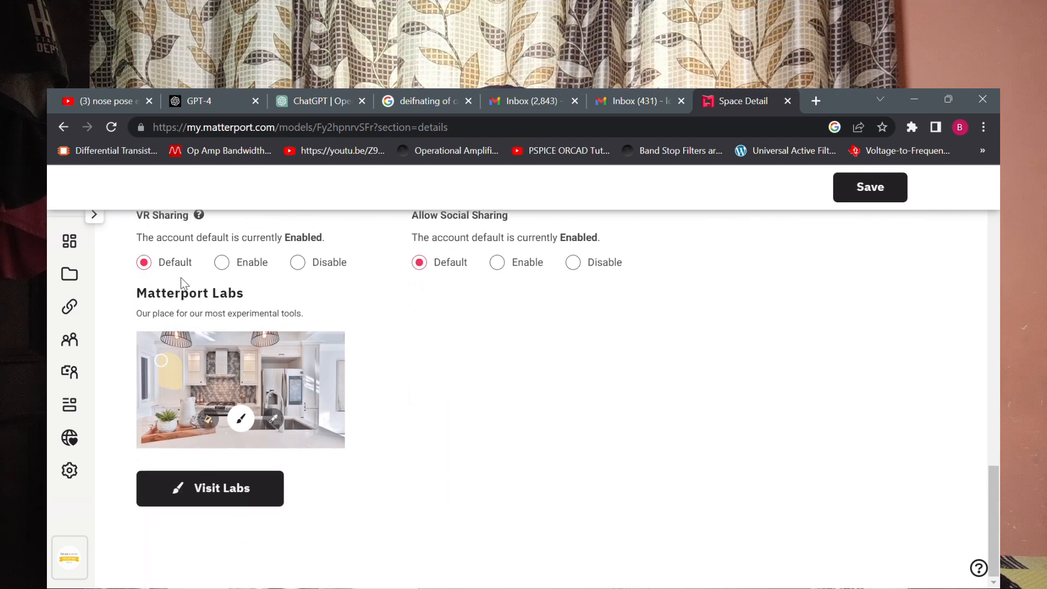
scroll(416, 393, up, 10)
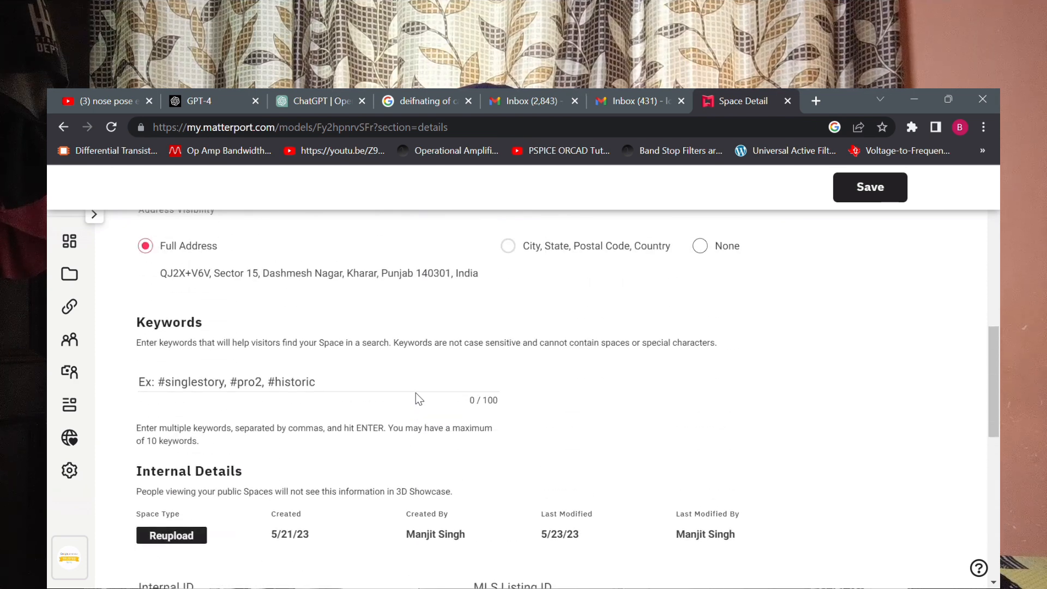
scroll(416, 394, up, 10)
scroll(416, 393, up, 1)
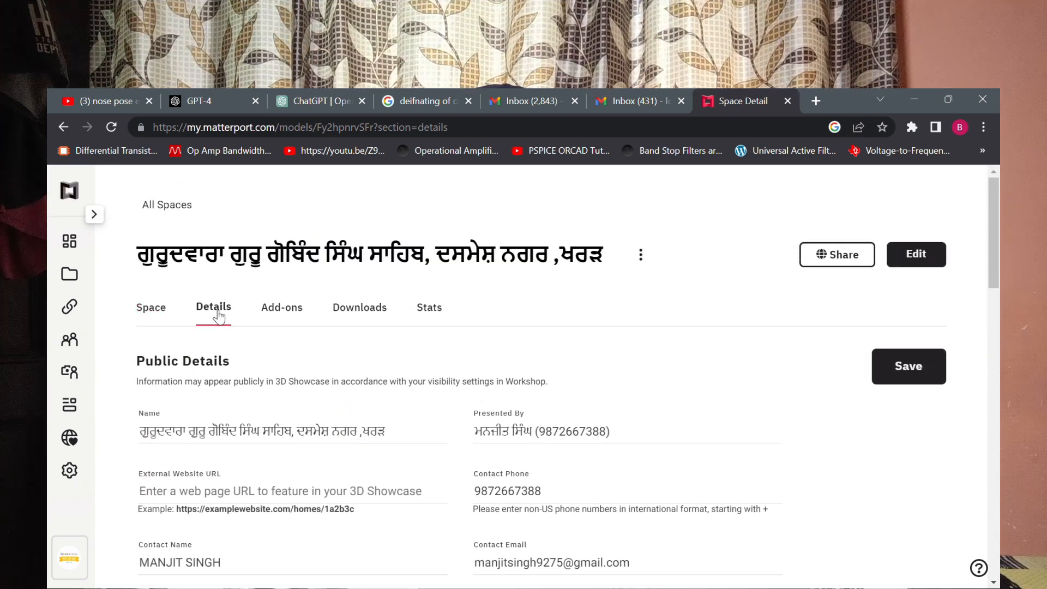
Open the space's add-ons and look through the offered services, including Schematic Floor Plan, MatterPak, BIM File and Google Street View.
click(283, 310)
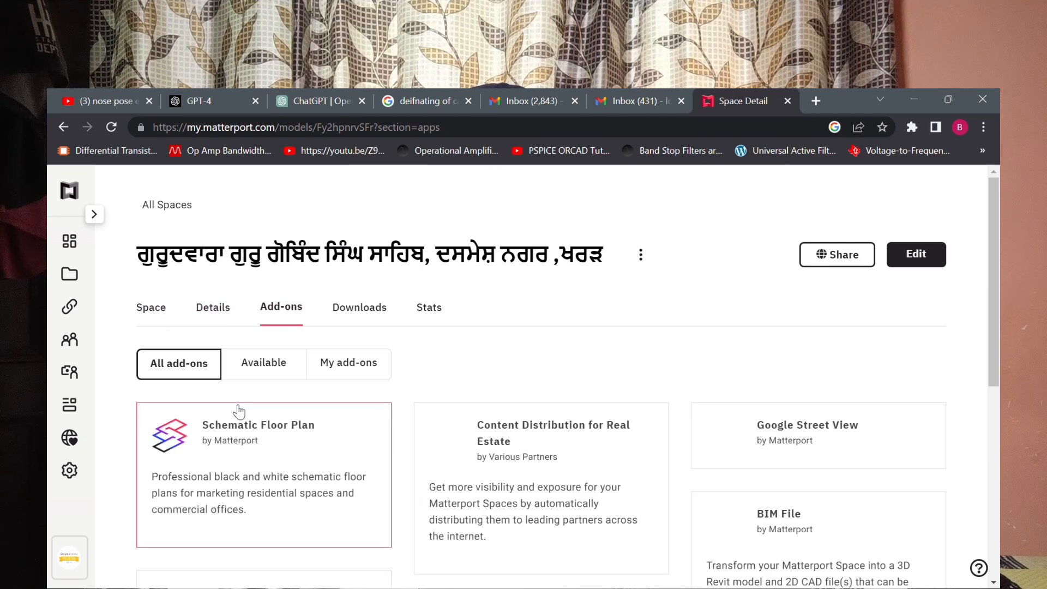
scroll(249, 453, down, 4)
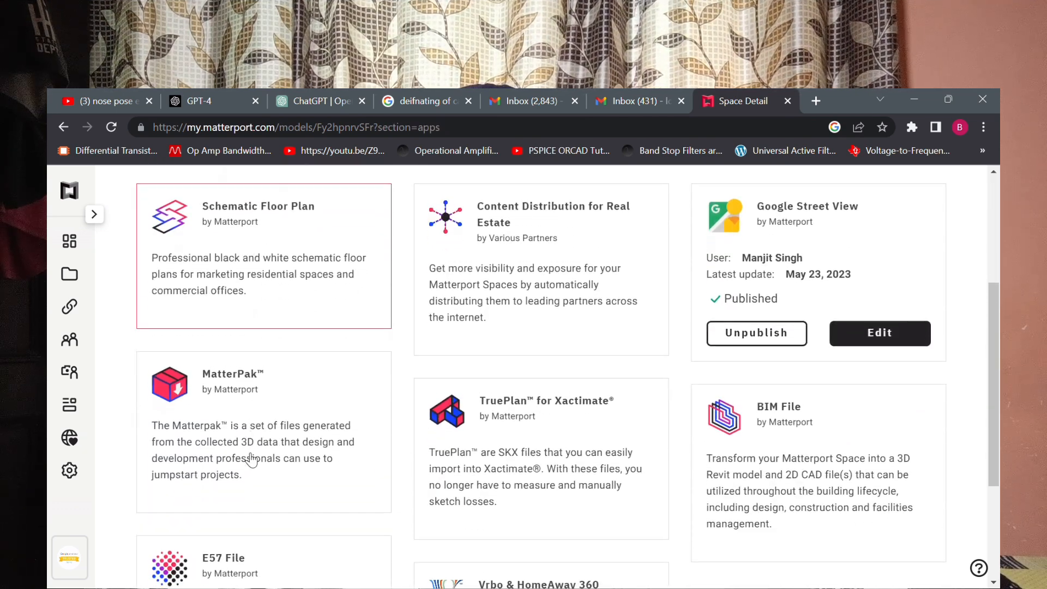
scroll(252, 461, up, 3)
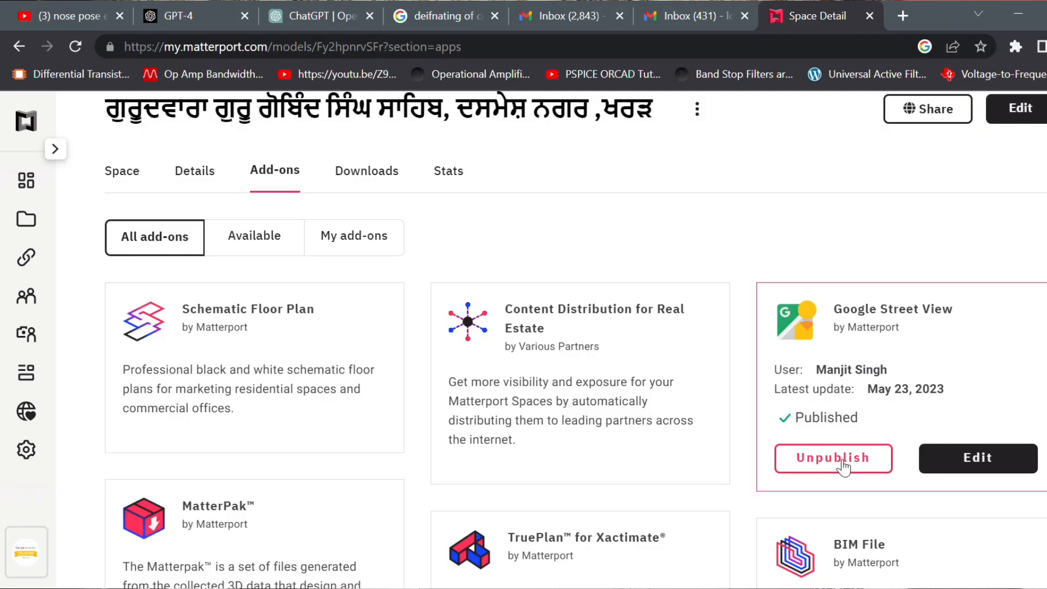
scroll(844, 467, down, 3)
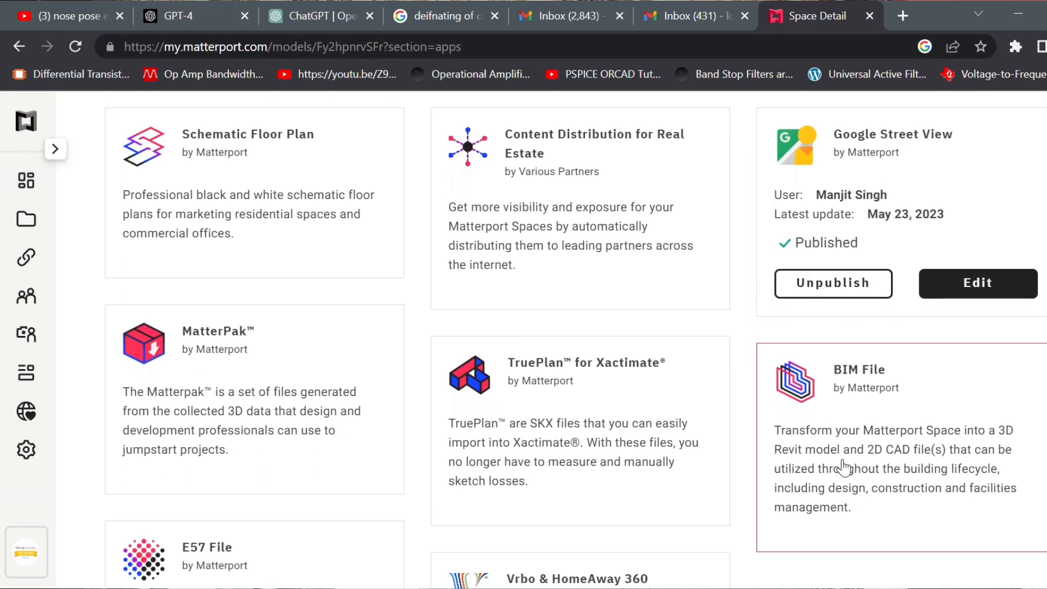
scroll(844, 468, down, 3)
scroll(844, 468, up, 6)
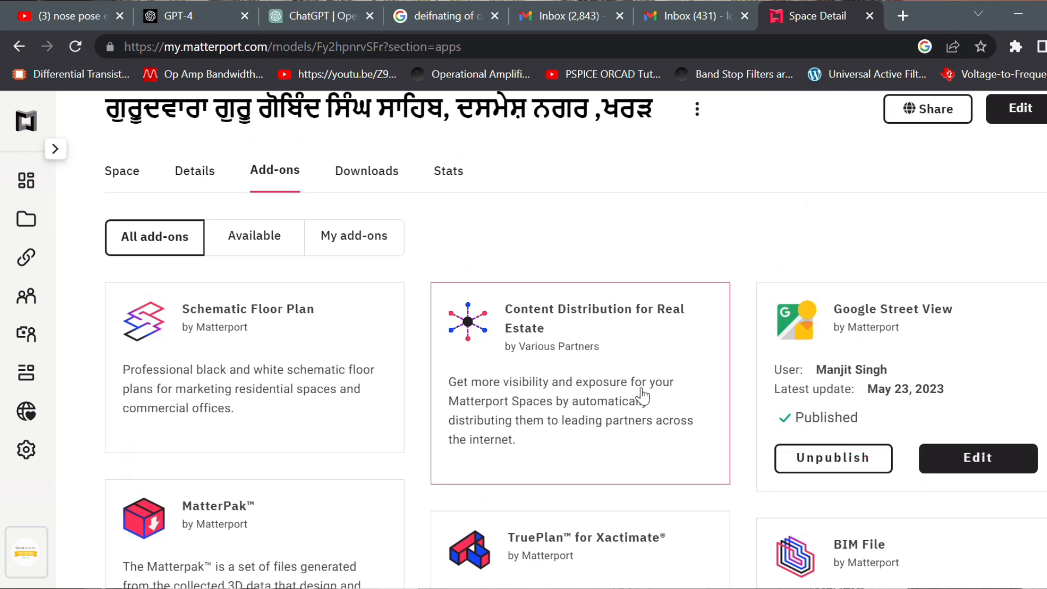
Open the space's downloads and look through the intro videos and all photos down to the Dollhouse View.
click(391, 185)
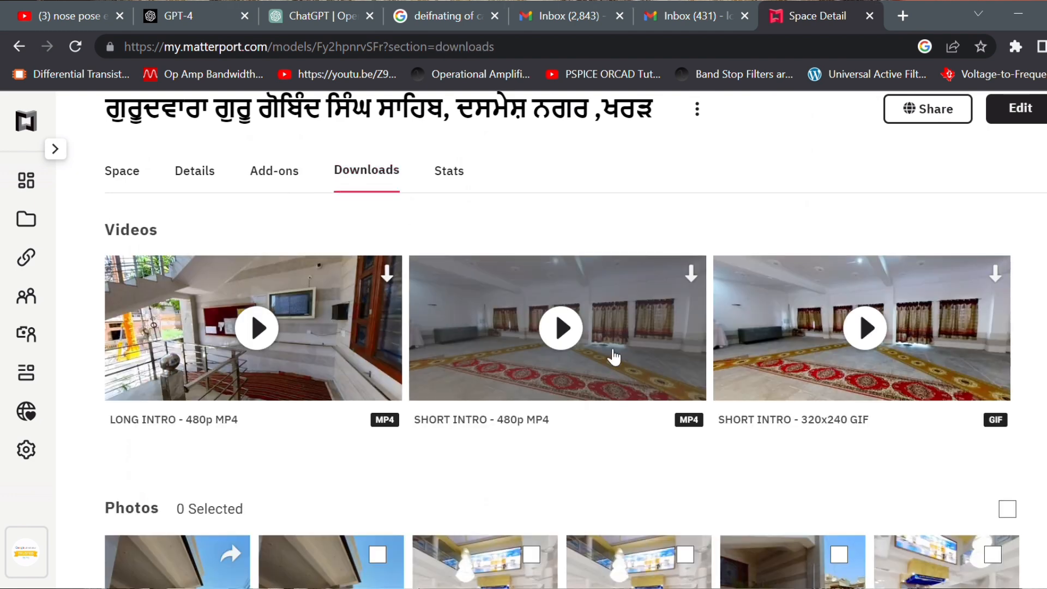
scroll(517, 411, down, 2)
scroll(518, 408, down, 4)
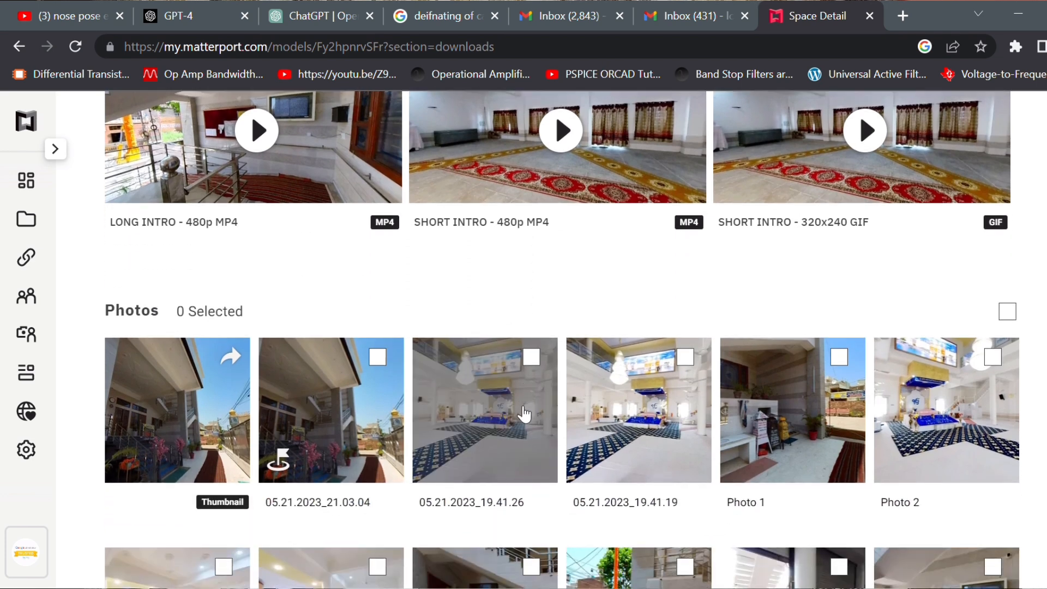
scroll(524, 413, down, 3)
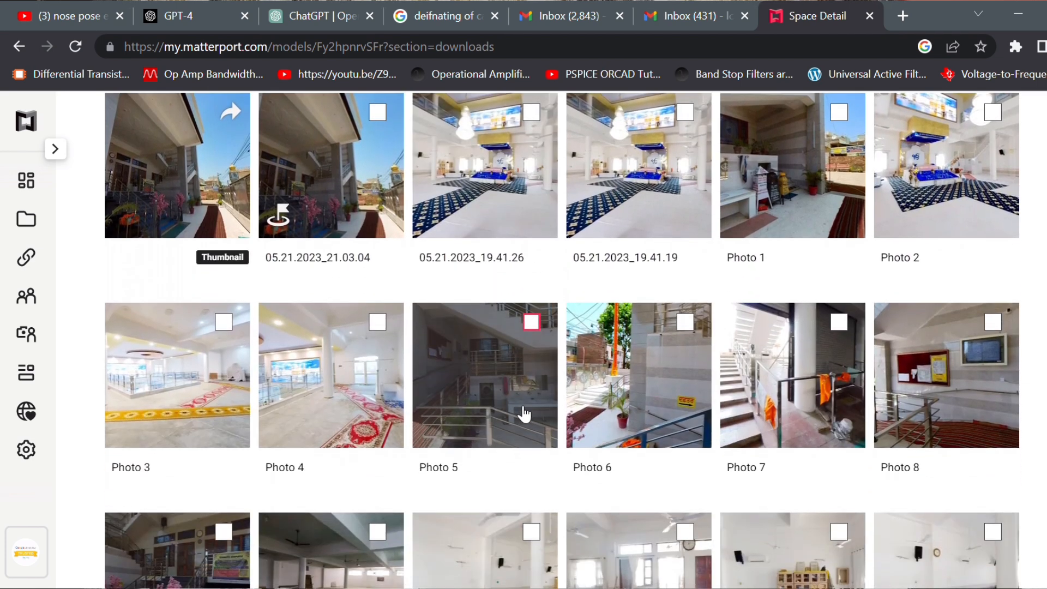
scroll(518, 409, down, 2)
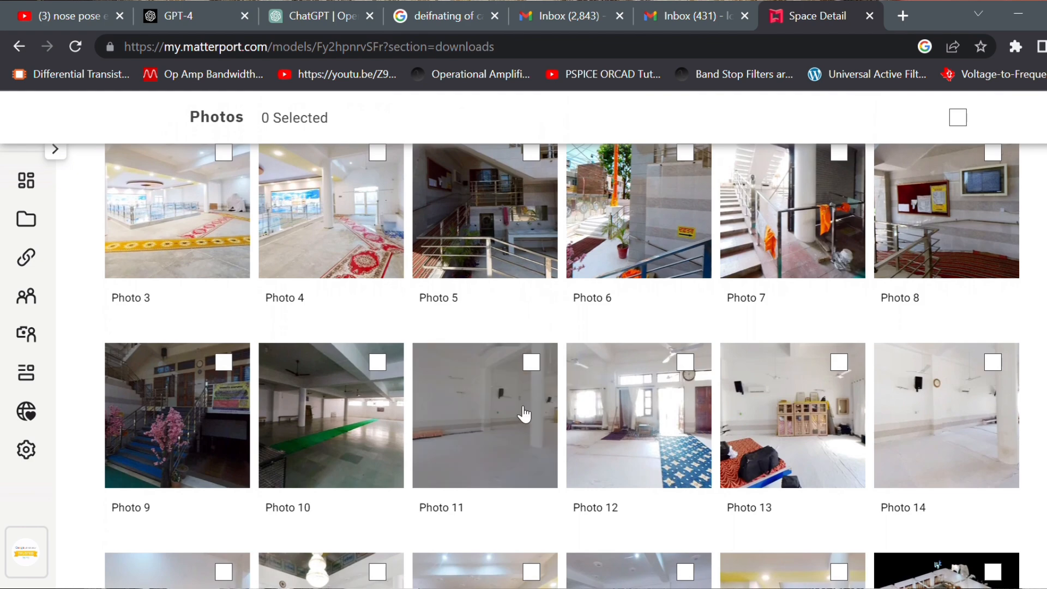
scroll(521, 412, down, 3)
scroll(525, 413, down, 2)
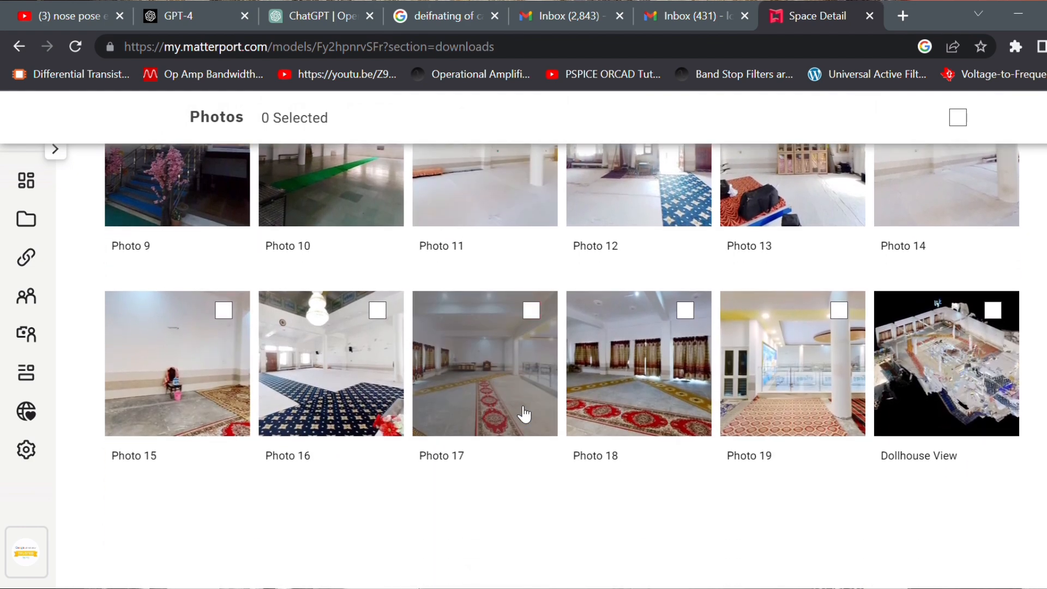
scroll(525, 414, up, 10)
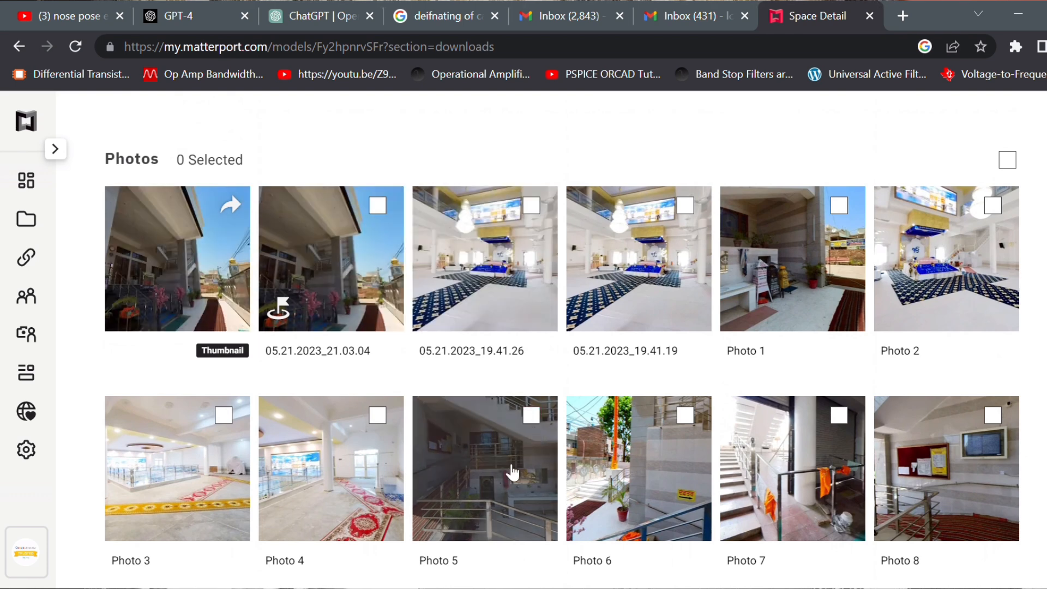
scroll(487, 465, up, 6)
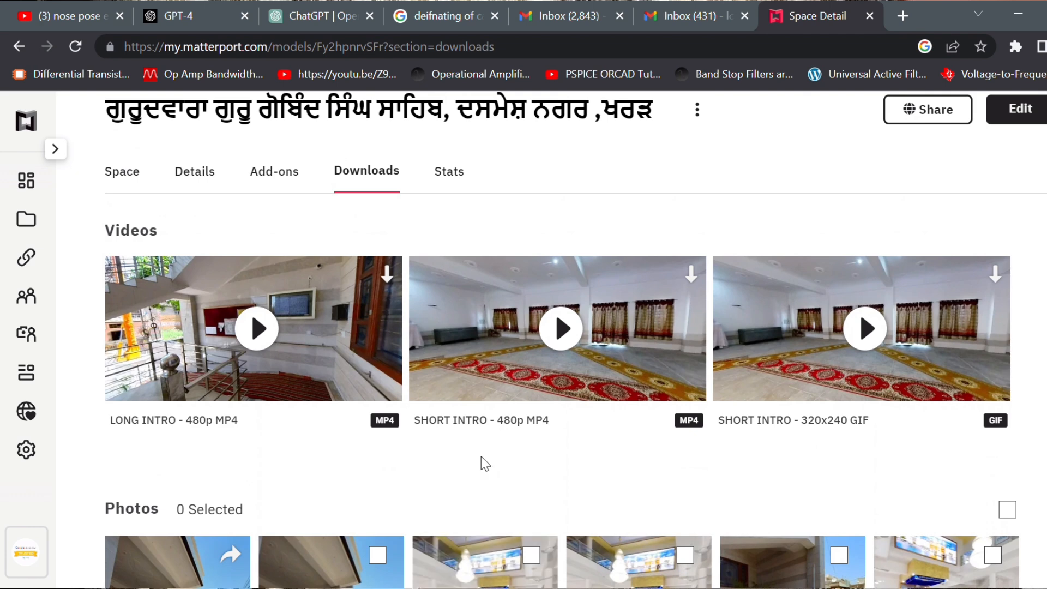
Play the SHORT INTRO - 480p MP4 video and close its preview.
click(565, 328)
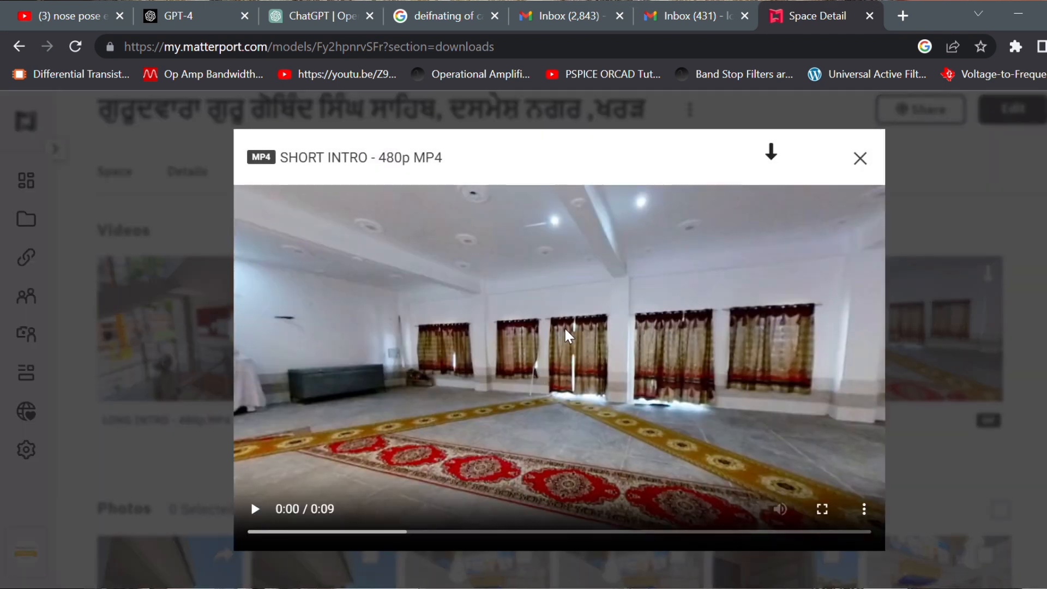
click(264, 514)
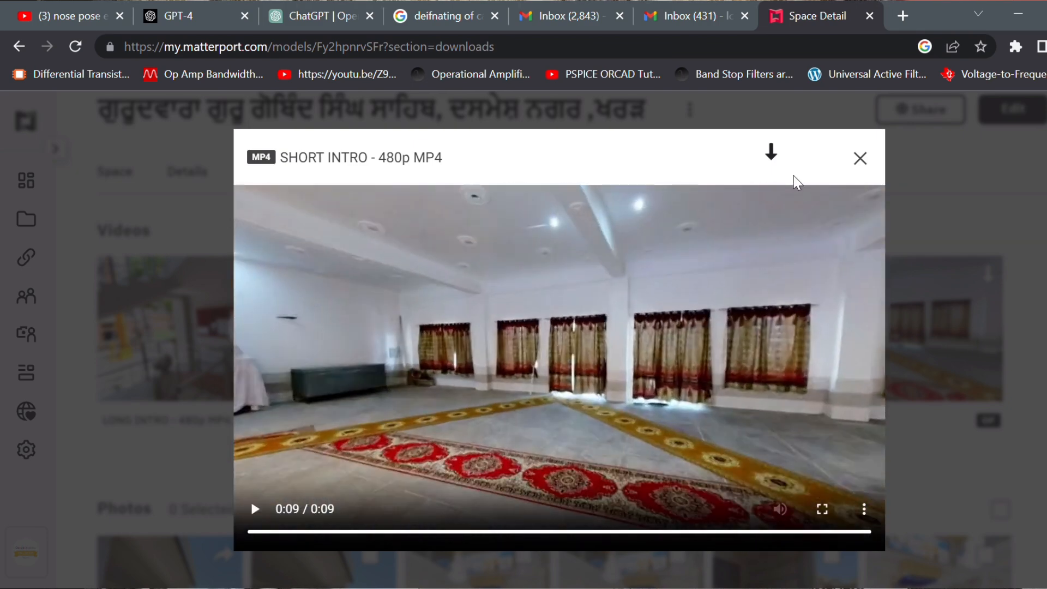
click(862, 159)
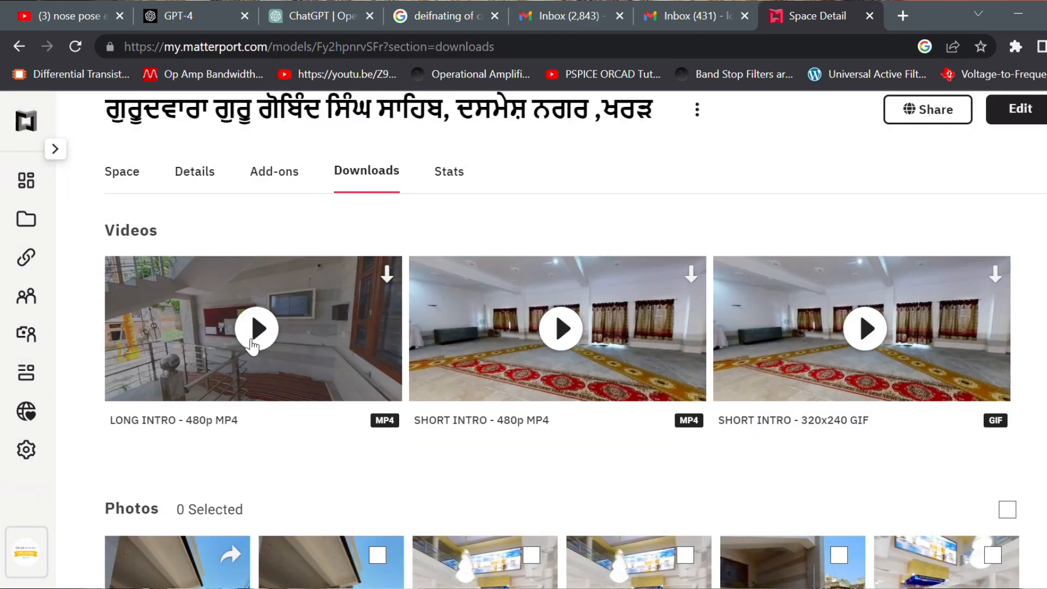
Play the LONG INTRO - 480p MP4 video and download it, leaving its preview closed.
click(248, 332)
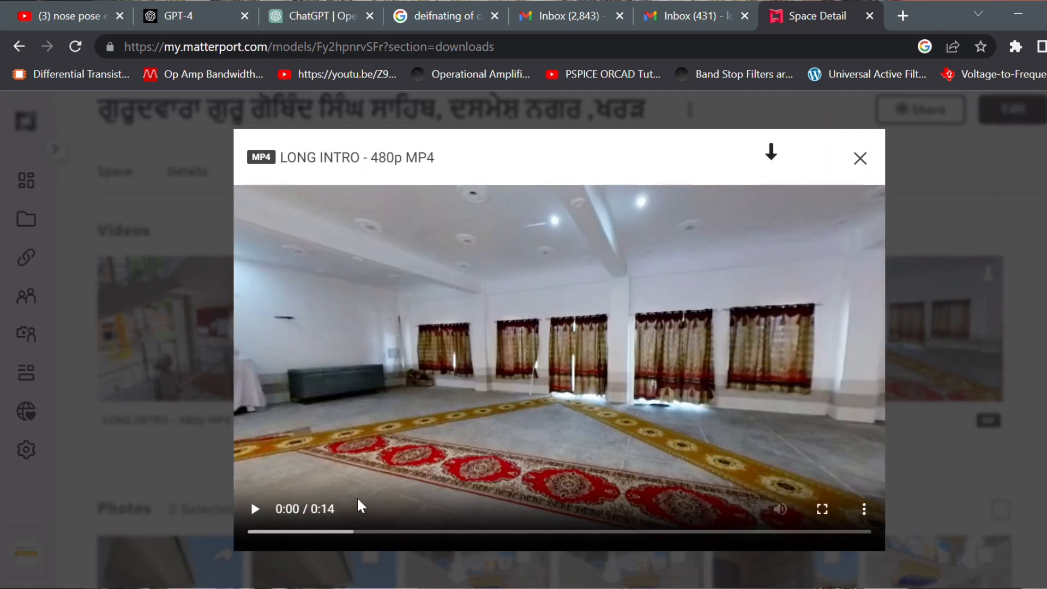
click(255, 510)
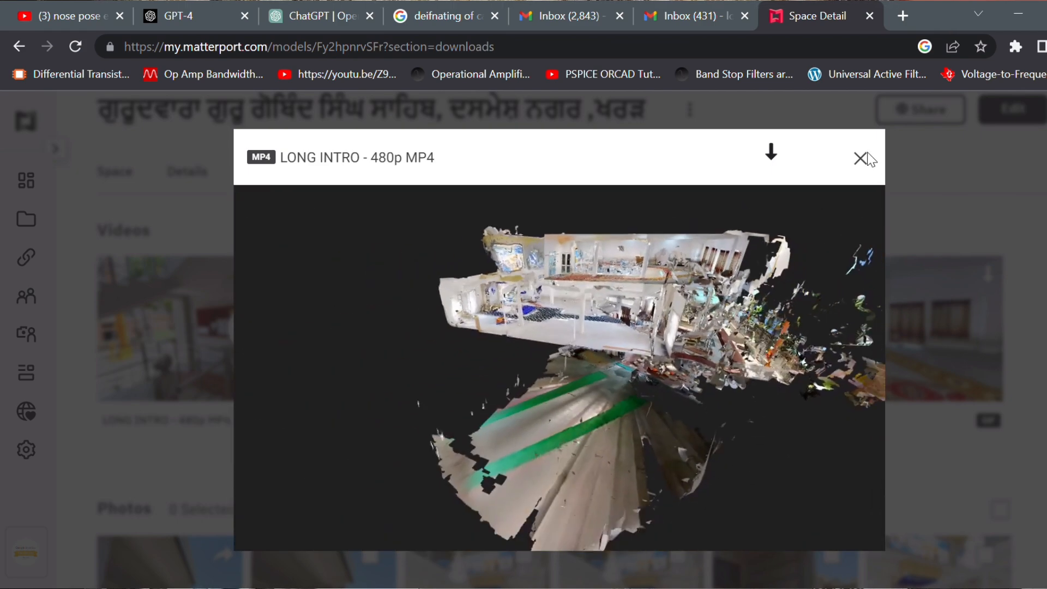
click(862, 159)
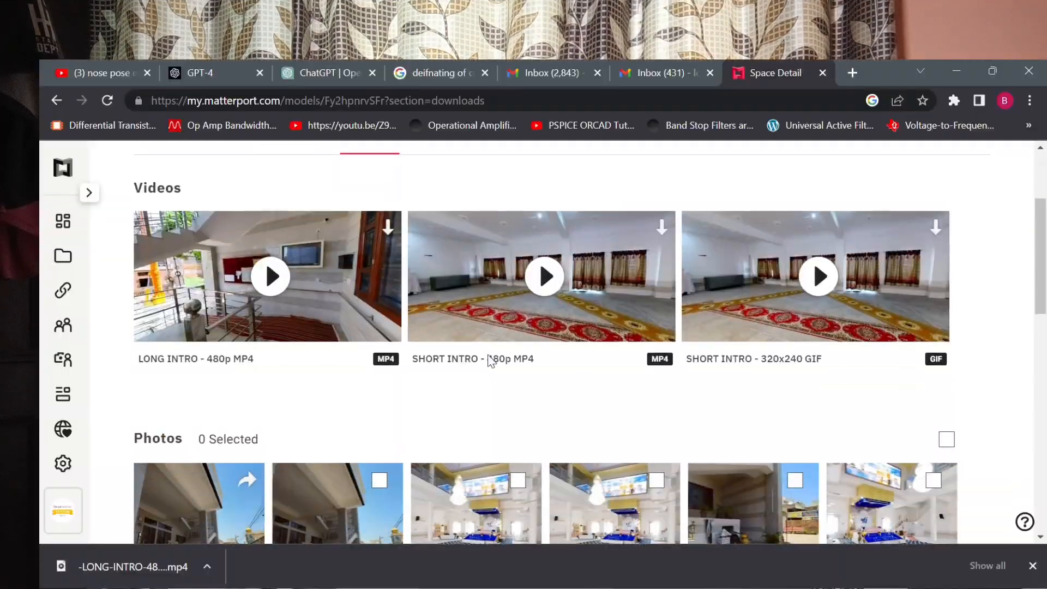
Open the space's sharing settings and review the Private, Password Protected, Unlisted and Public options and the collaborator invitation section.
scroll(491, 362, up, 3)
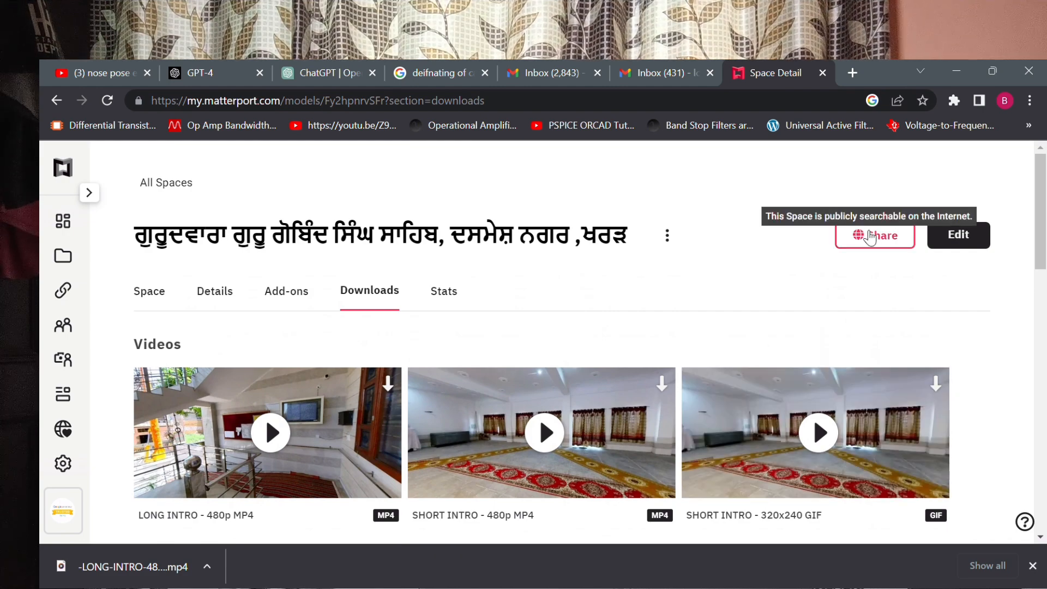
click(871, 244)
click(867, 240)
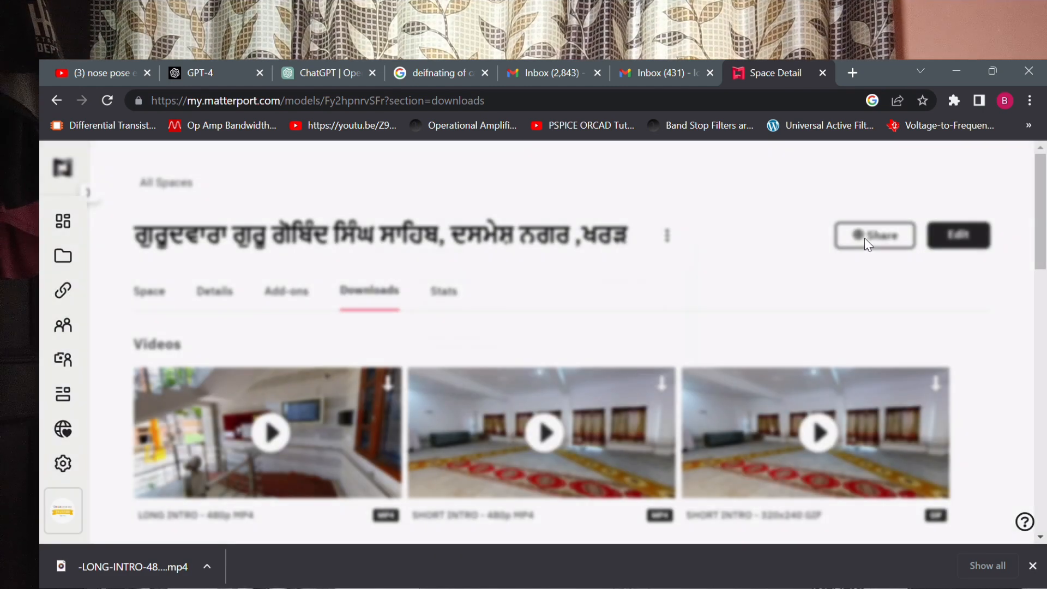
click(871, 244)
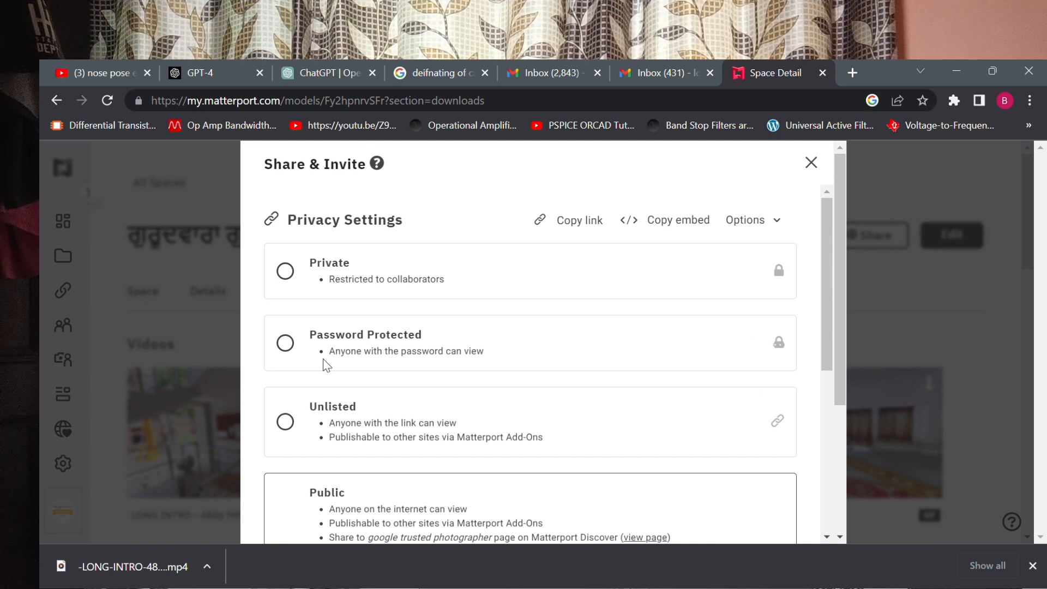
scroll(325, 362, down, 2)
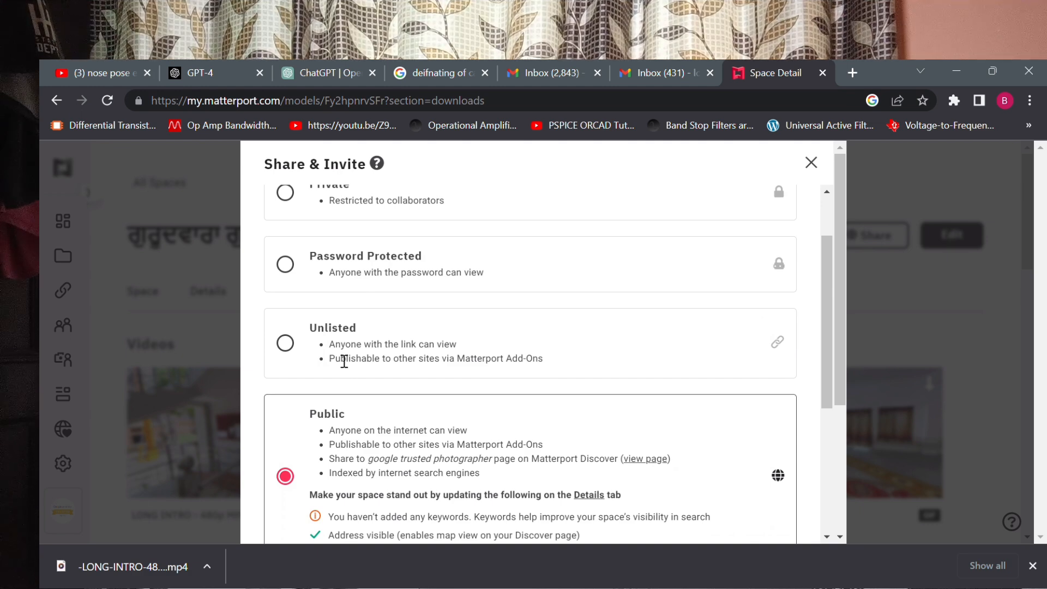
scroll(344, 357, down, 4)
scroll(361, 352, up, 1)
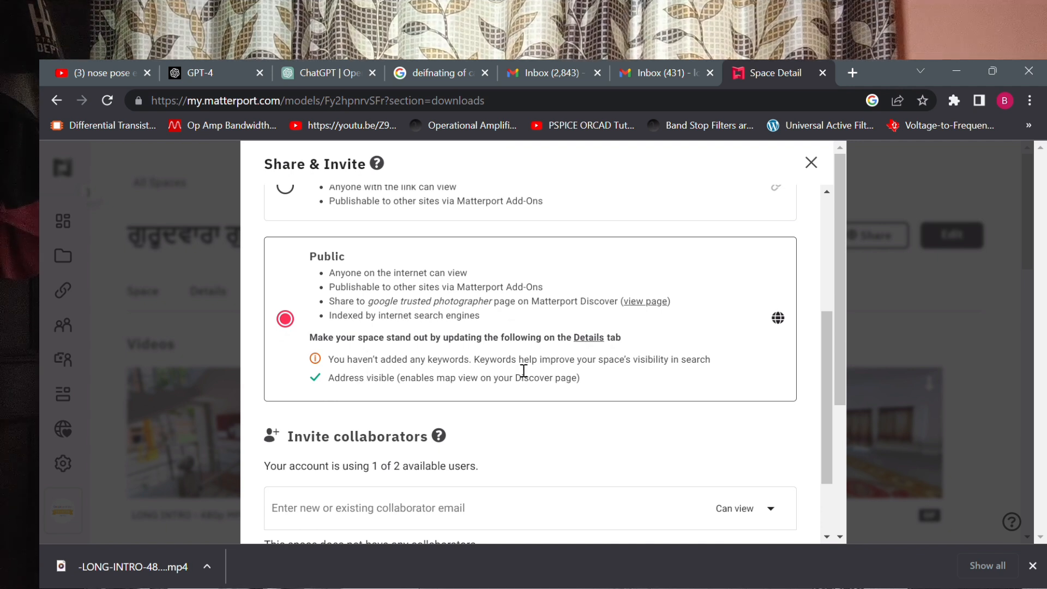
scroll(466, 411, down, 2)
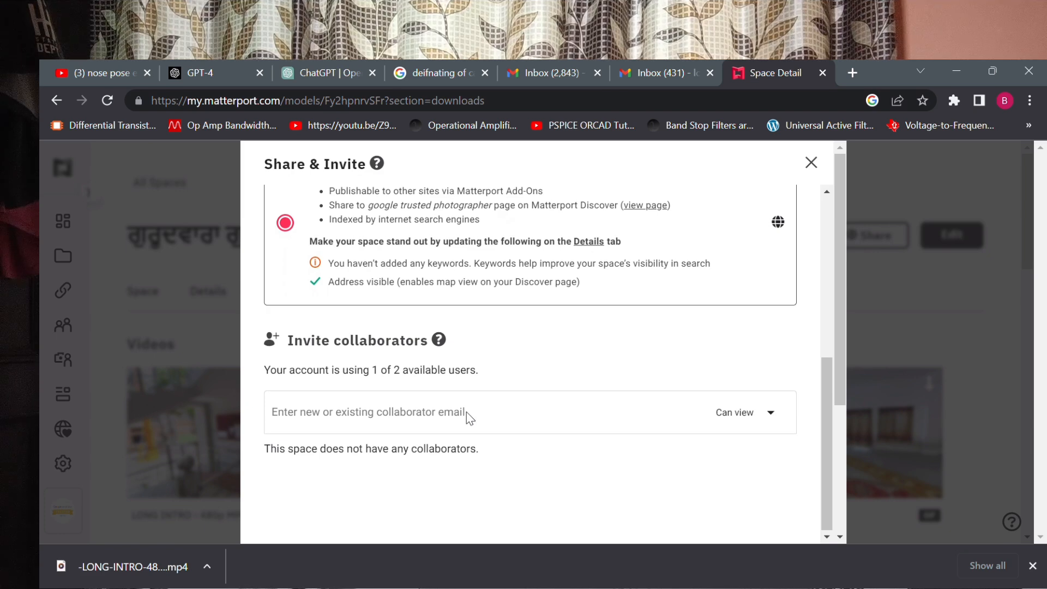
scroll(763, 441, up, 2)
scroll(762, 441, up, 4)
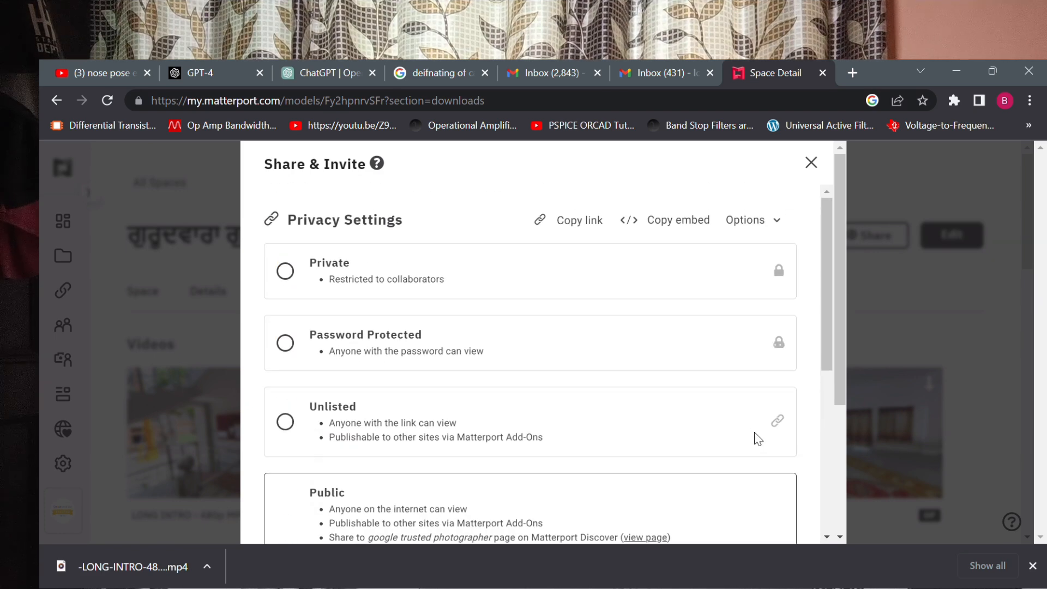
Copy the space's share link and close the sharing settings.
click(568, 231)
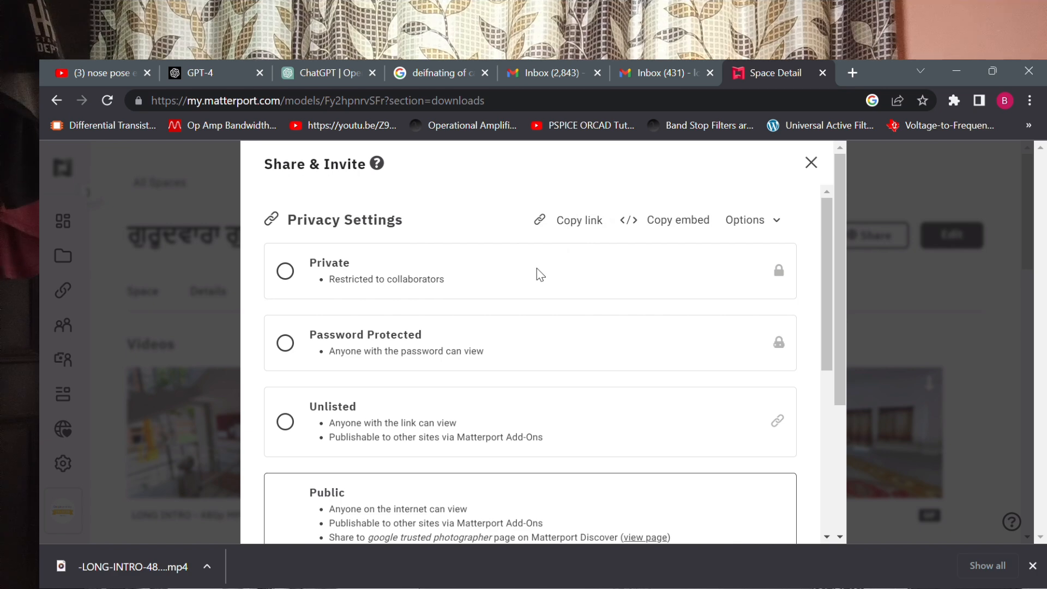
click(811, 163)
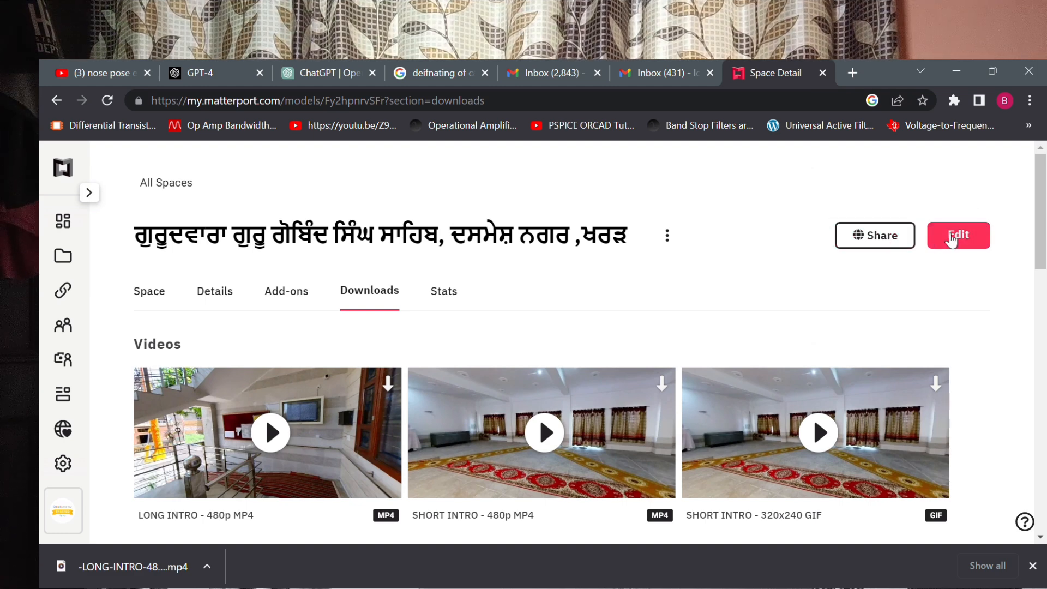
Open the space in the 3D editor.
click(951, 240)
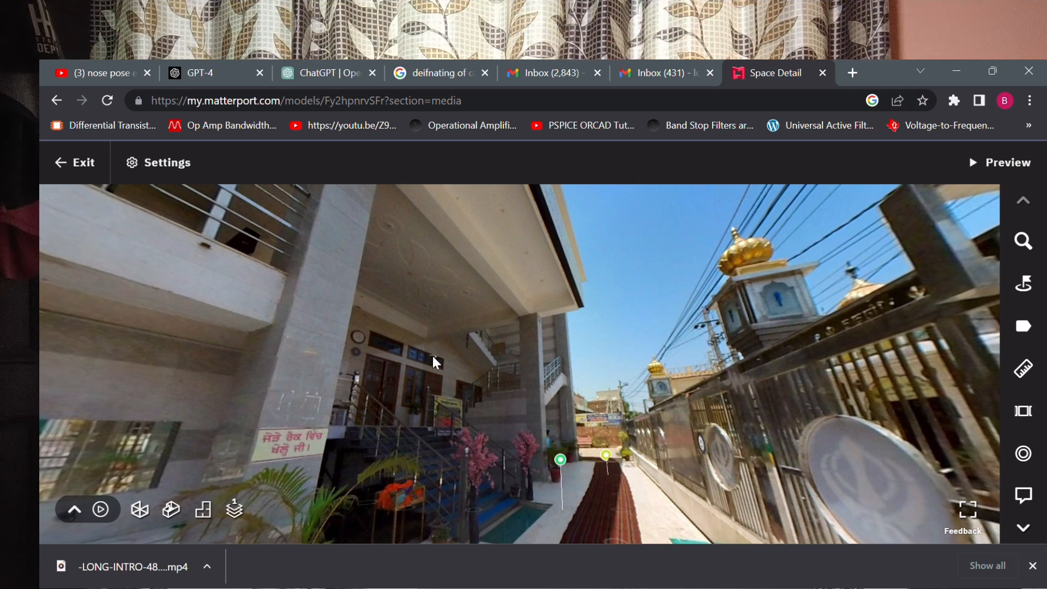
View the whole space as a 3D dollhouse and as a floor plan.
click(178, 516)
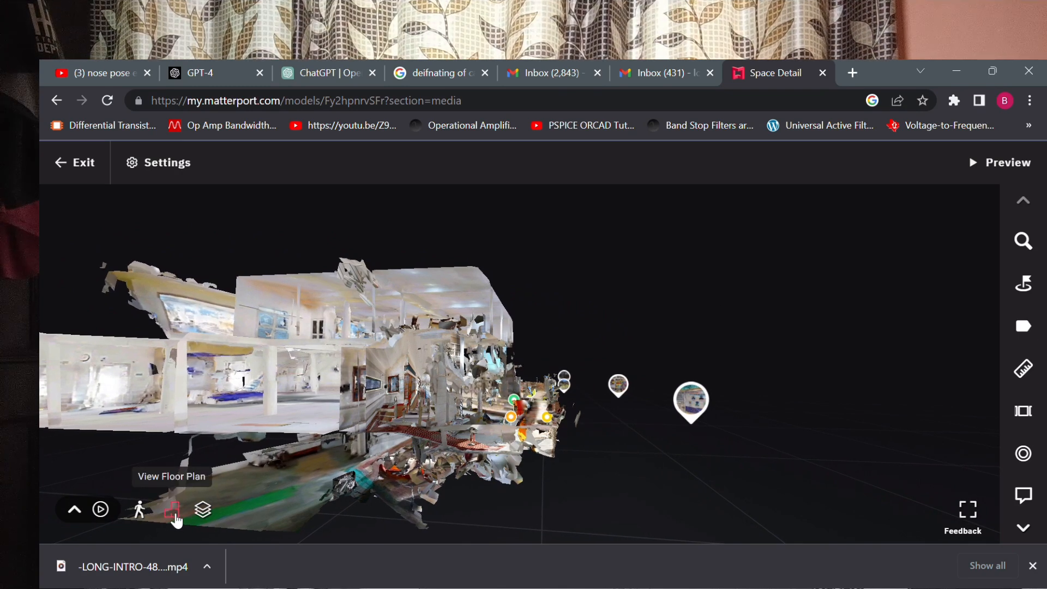
click(172, 511)
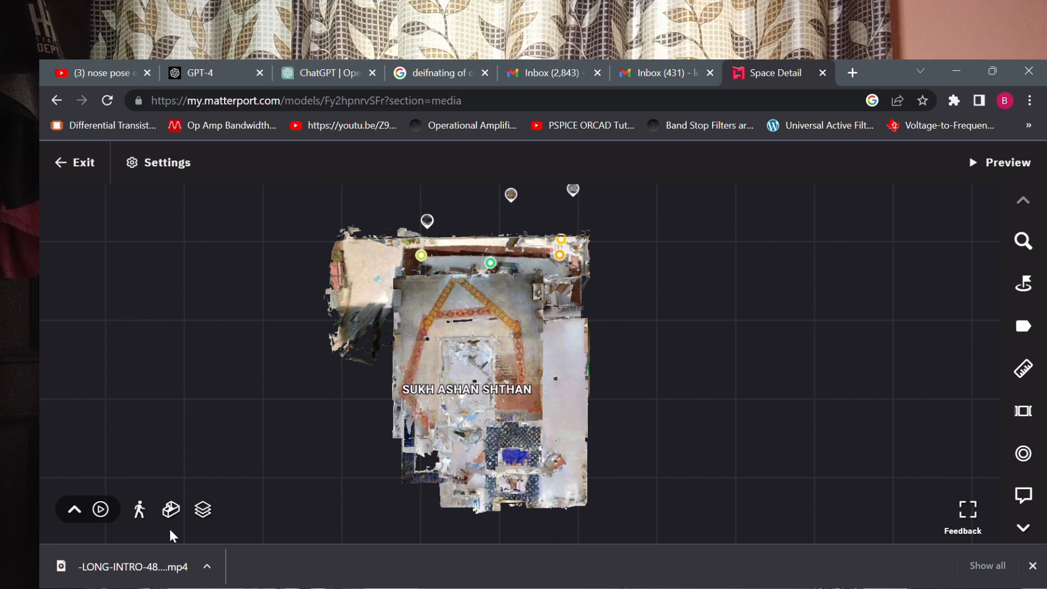
Isolate Level 2 (Sukashan Hall), Level 1 (Darbar Hall) and the ground floor in turn on the floor plan, and return to all floors.
click(212, 516)
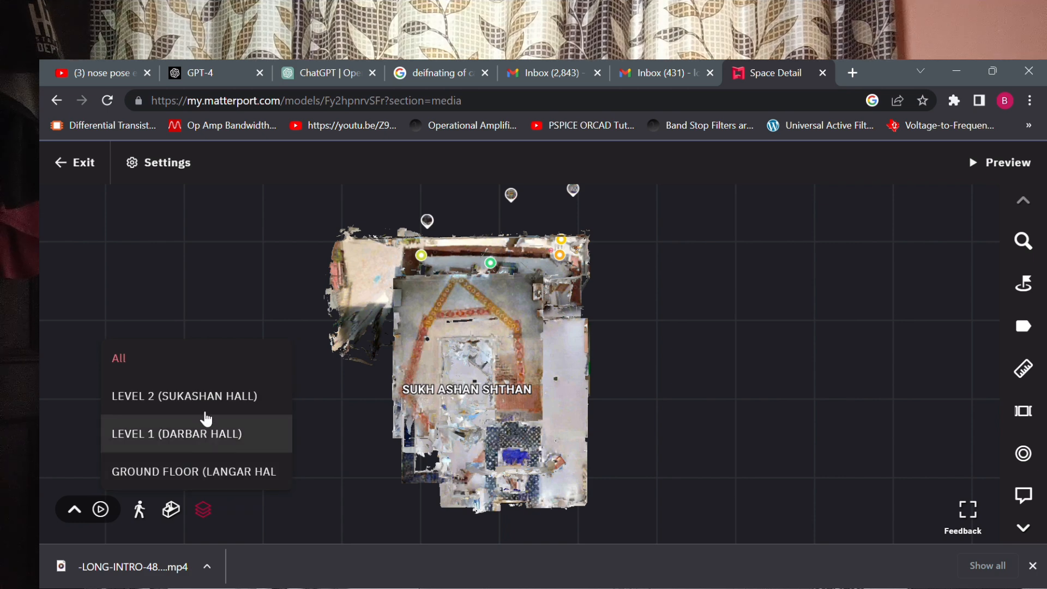
click(207, 396)
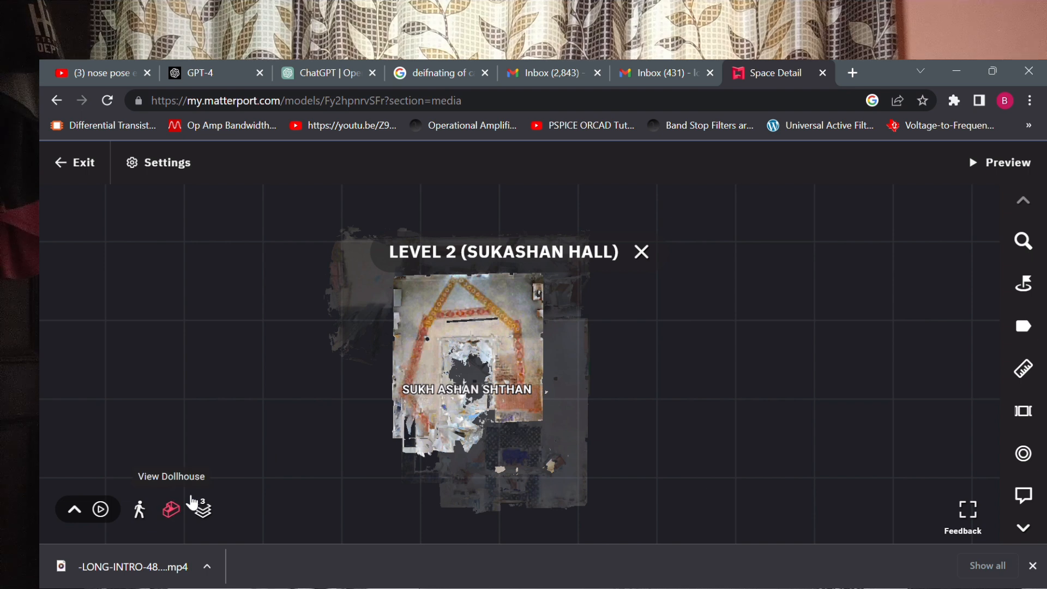
click(204, 515)
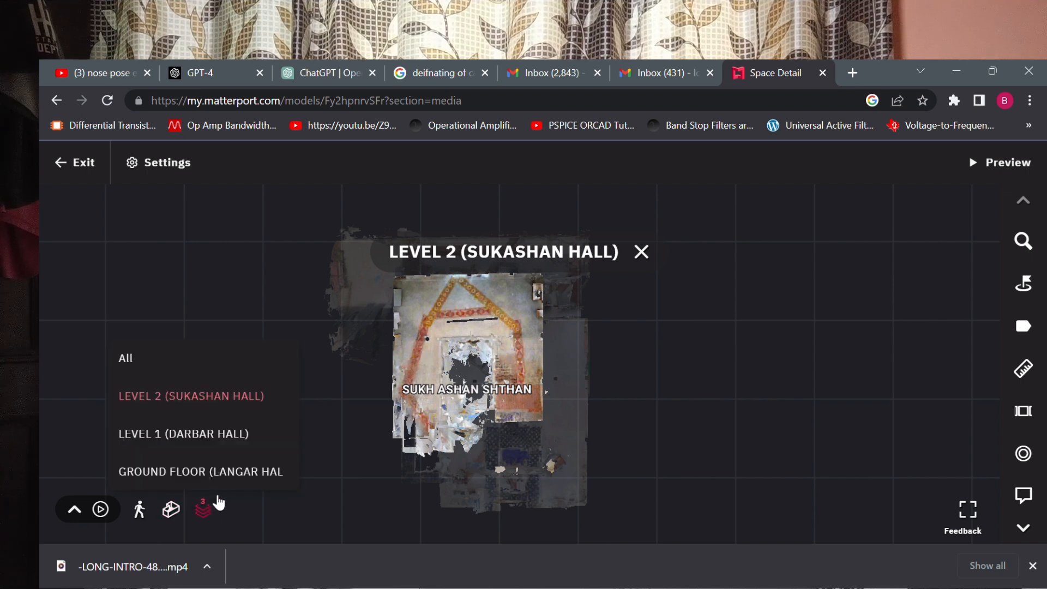
click(230, 445)
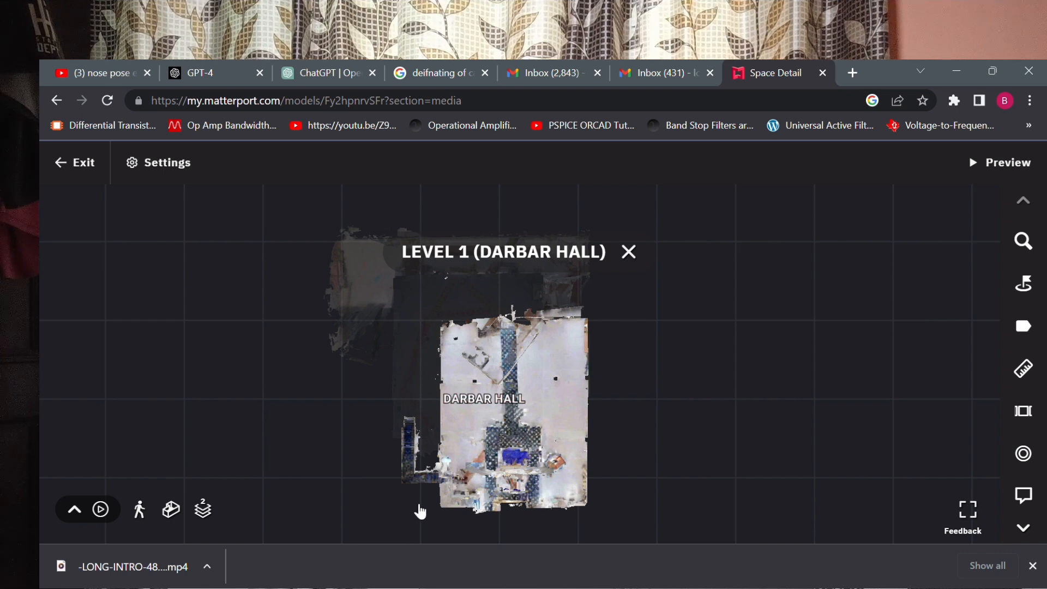
click(207, 515)
click(207, 476)
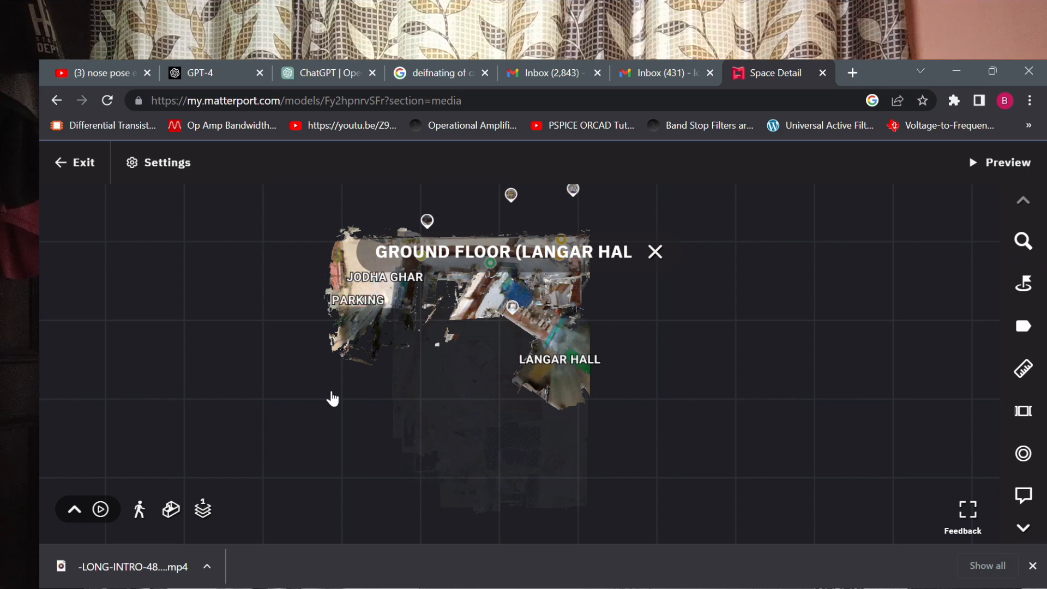
click(656, 253)
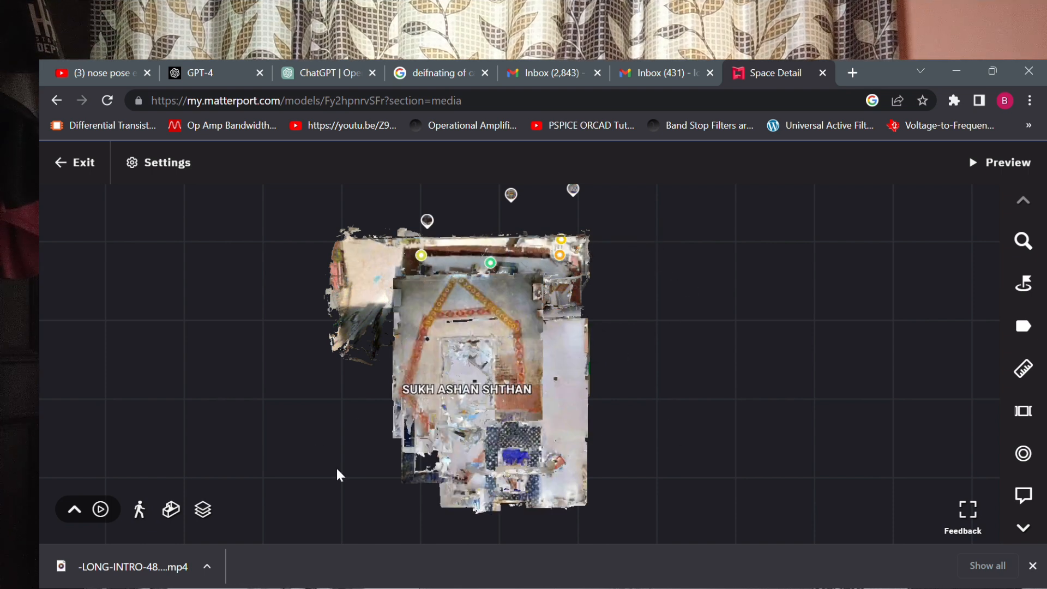
click(212, 520)
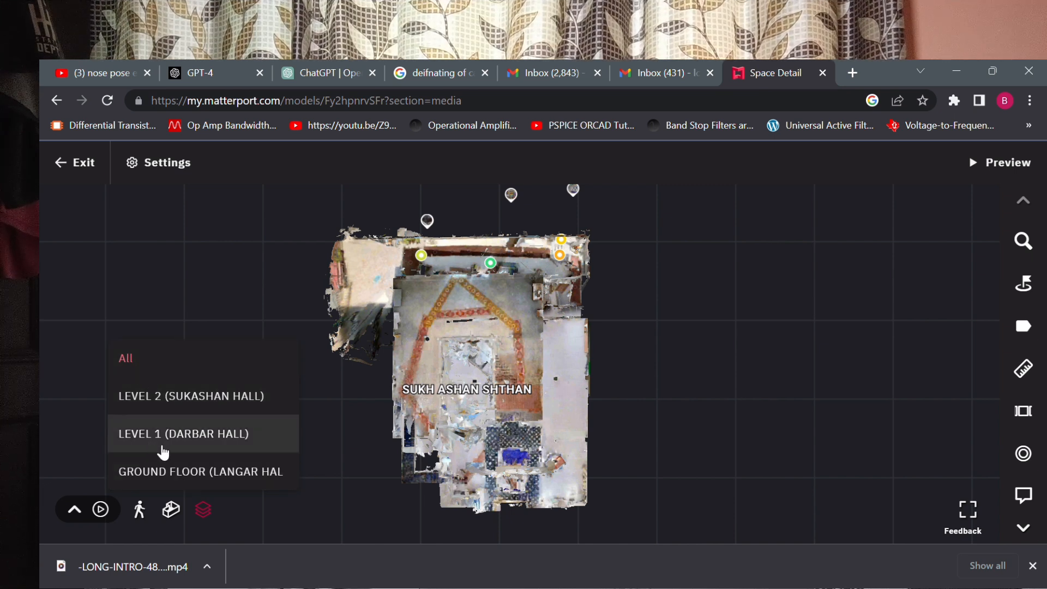
click(240, 472)
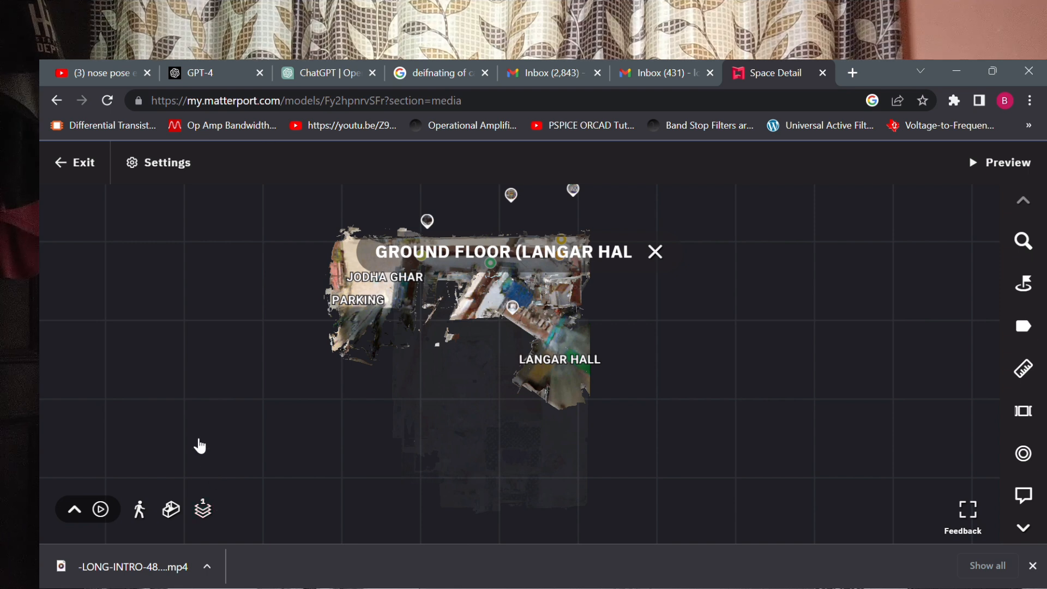
click(203, 509)
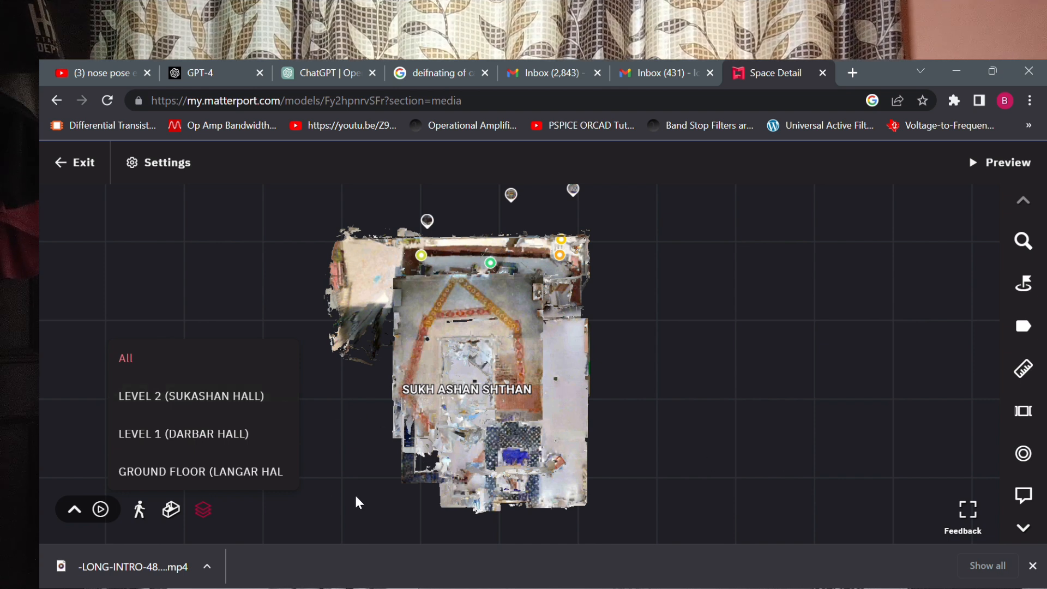
Play the guided tour of the space and open the tour's highlights for editing.
click(102, 512)
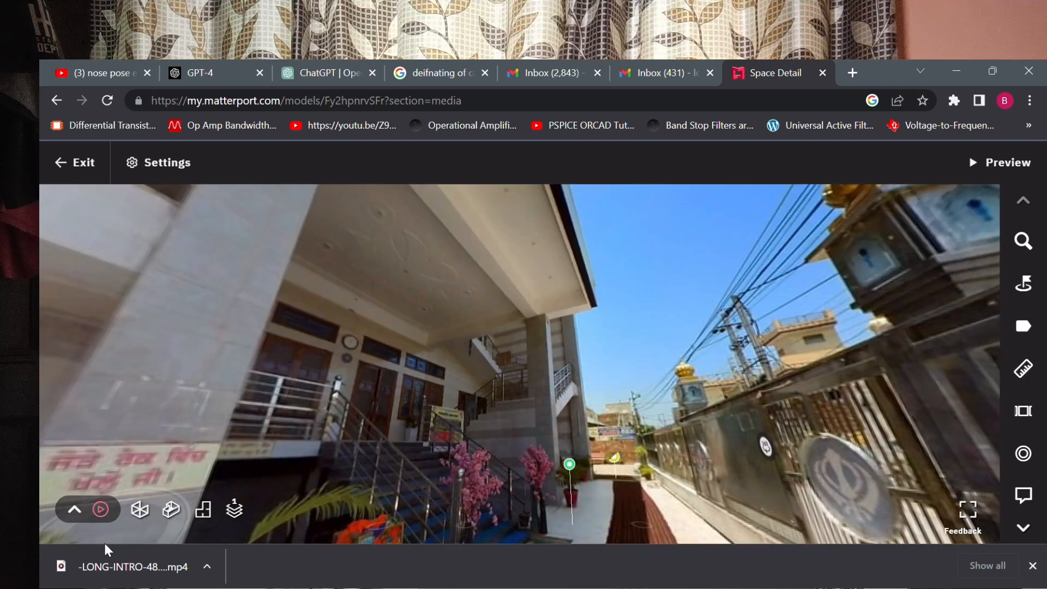
click(102, 511)
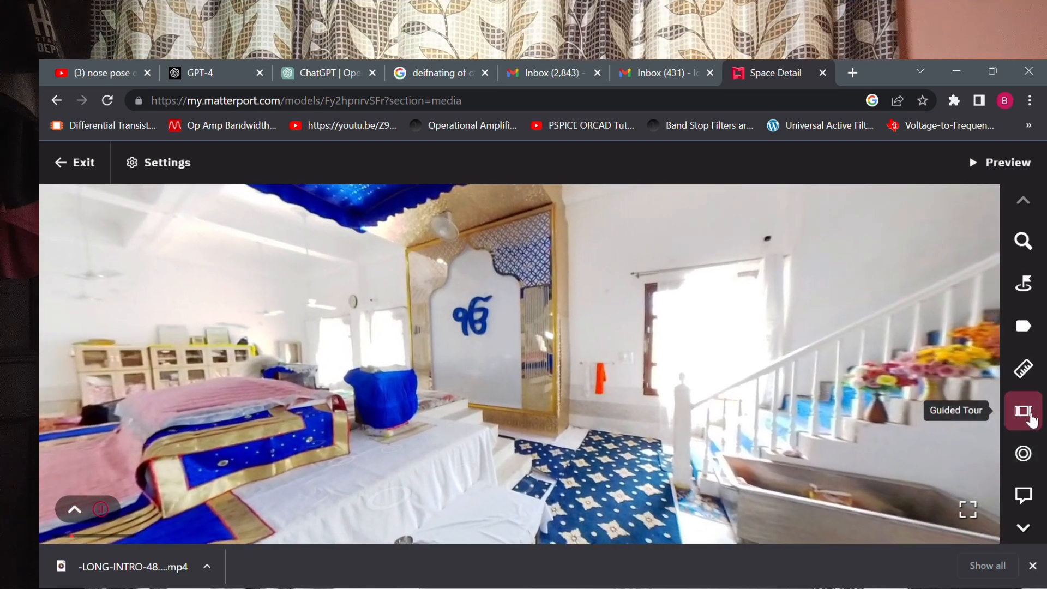
click(1031, 418)
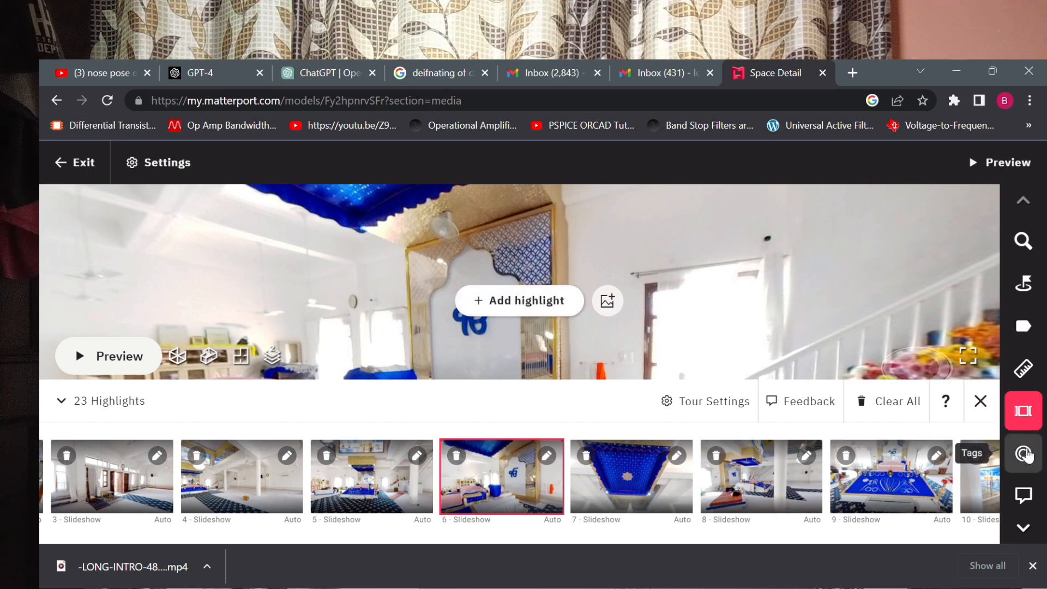
Open the 3D scans list and browse through its scans.
click(1033, 537)
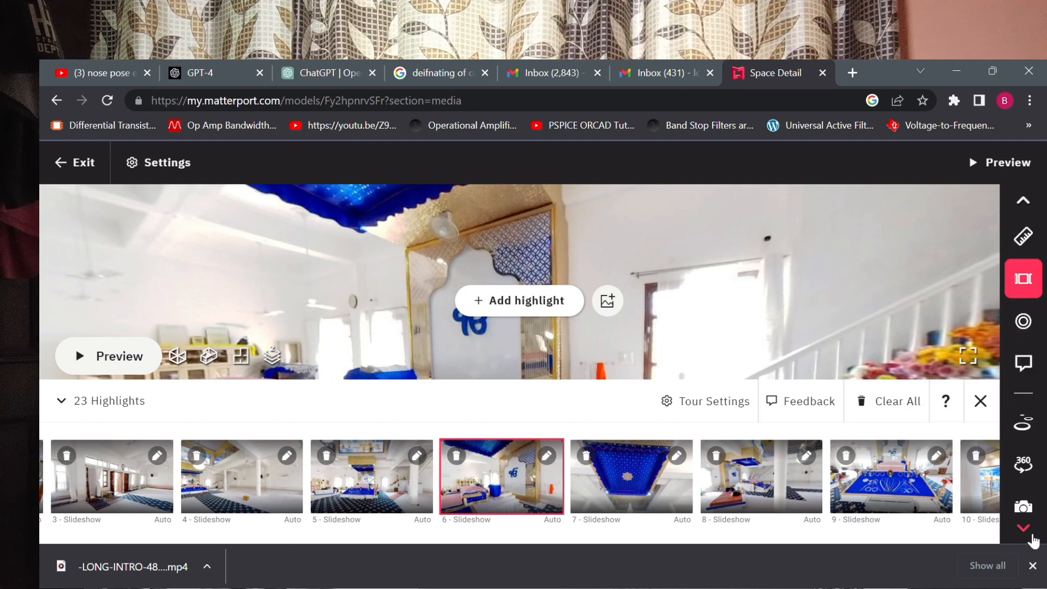
click(1025, 425)
scroll(881, 453, down, 15)
scroll(881, 452, down, 6)
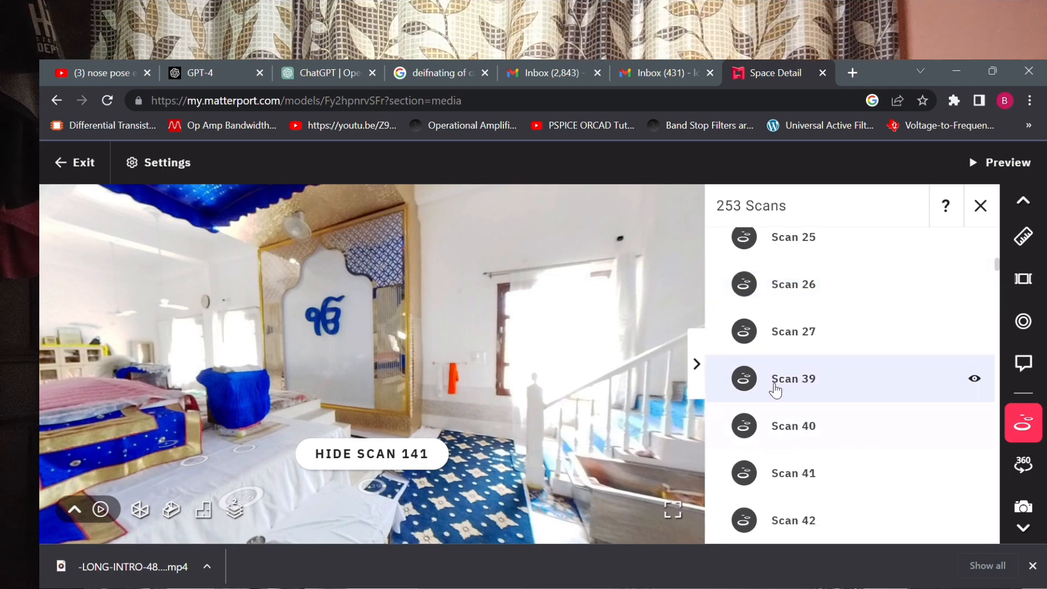
Go to Scan 39 and add its washbasin view to the guided tour as a highlight.
click(775, 389)
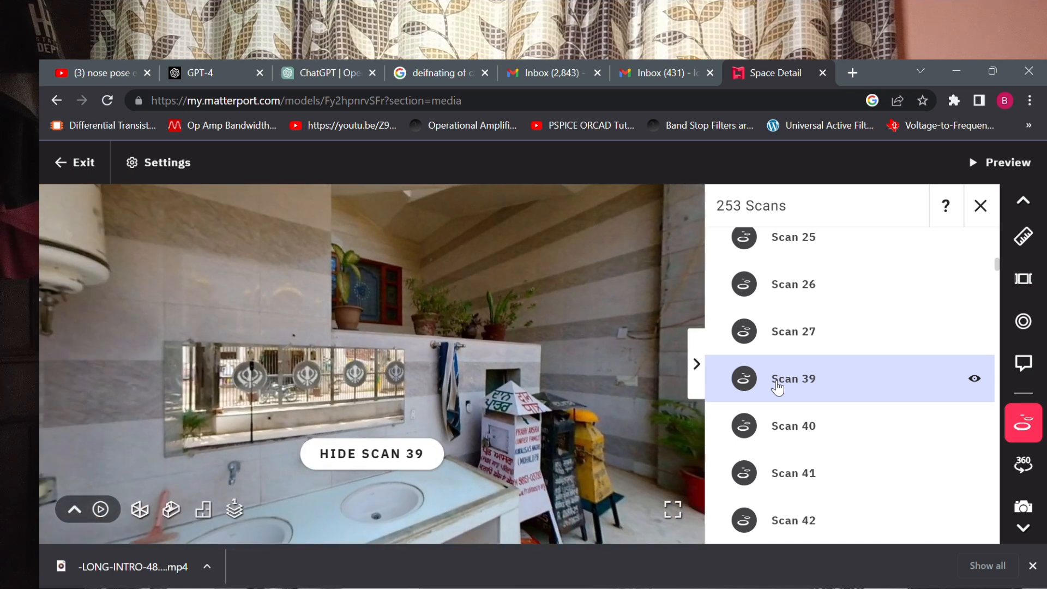
click(1023, 279)
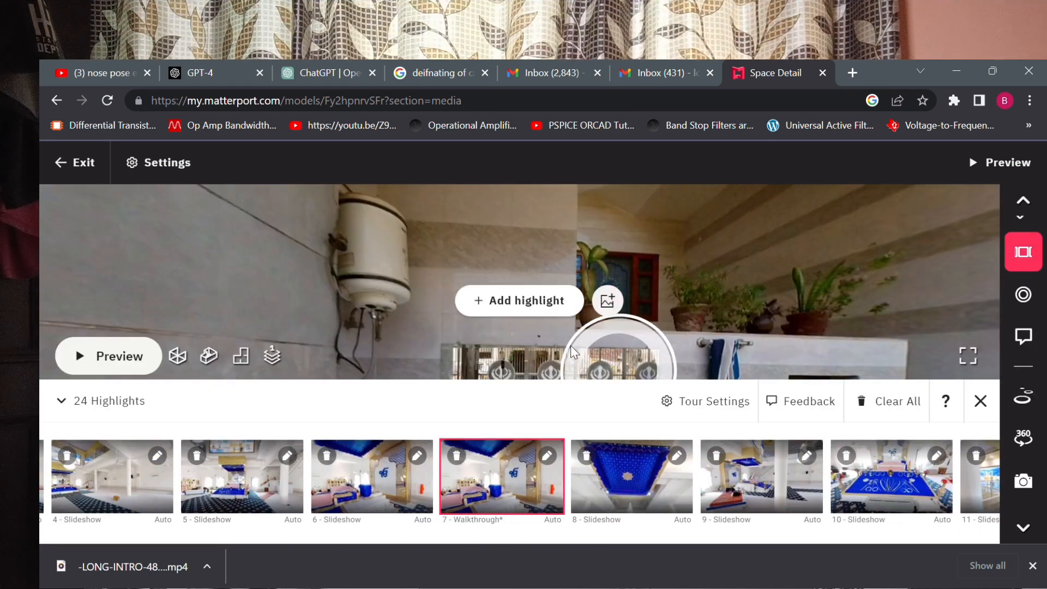
click(525, 304)
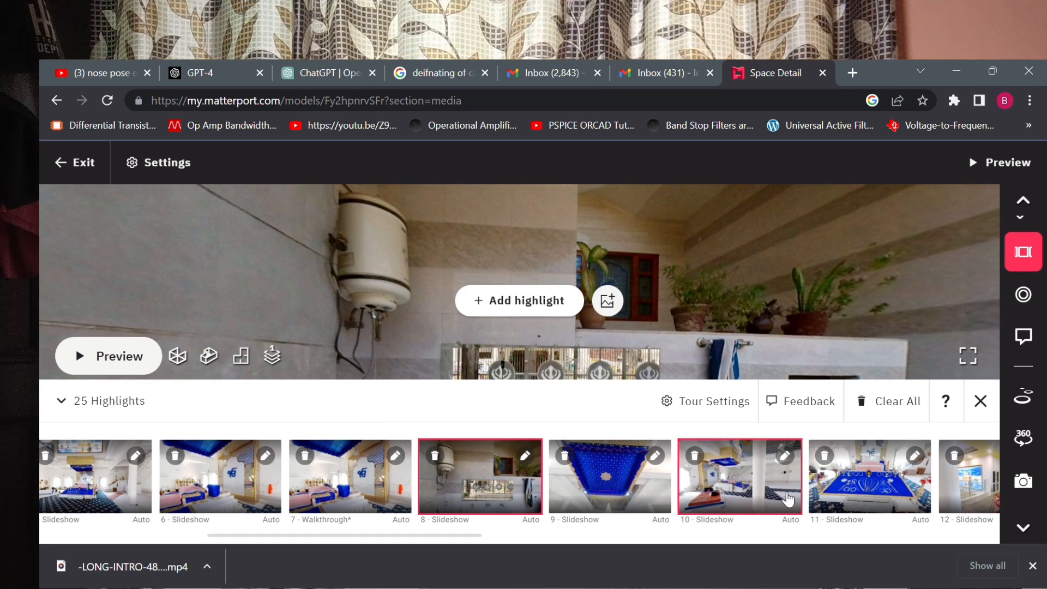
Review the guided tour's presentation settings, and close the tour editor and the browser's downloads bar.
click(700, 404)
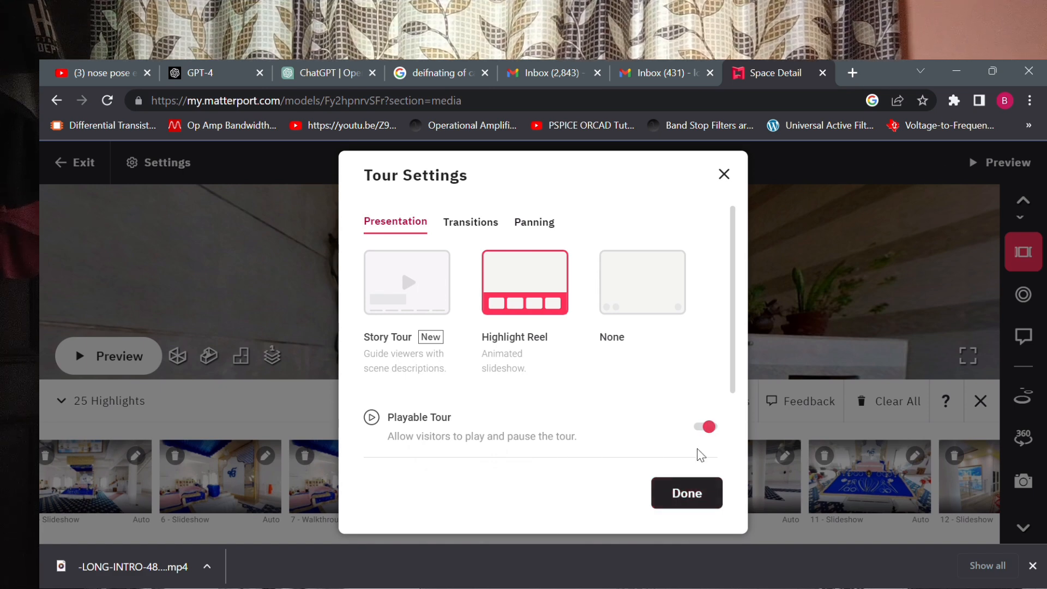
click(692, 493)
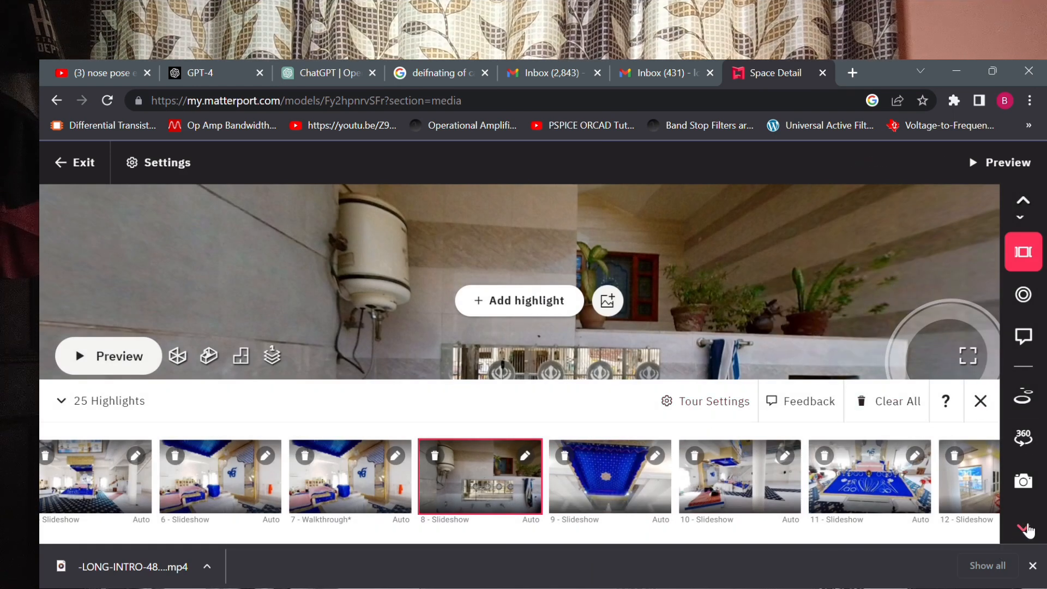
click(1033, 567)
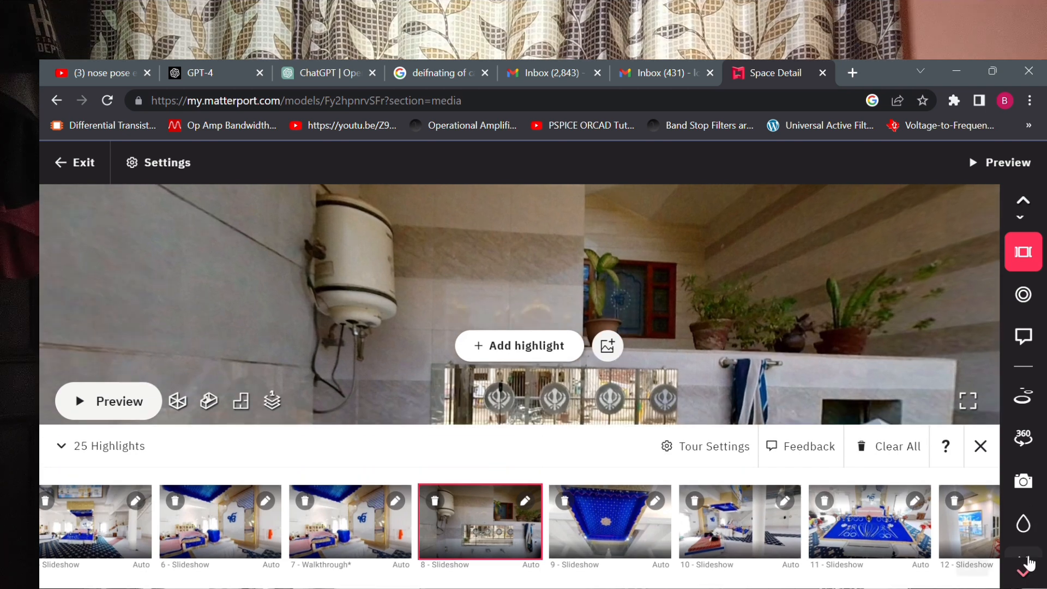
click(982, 451)
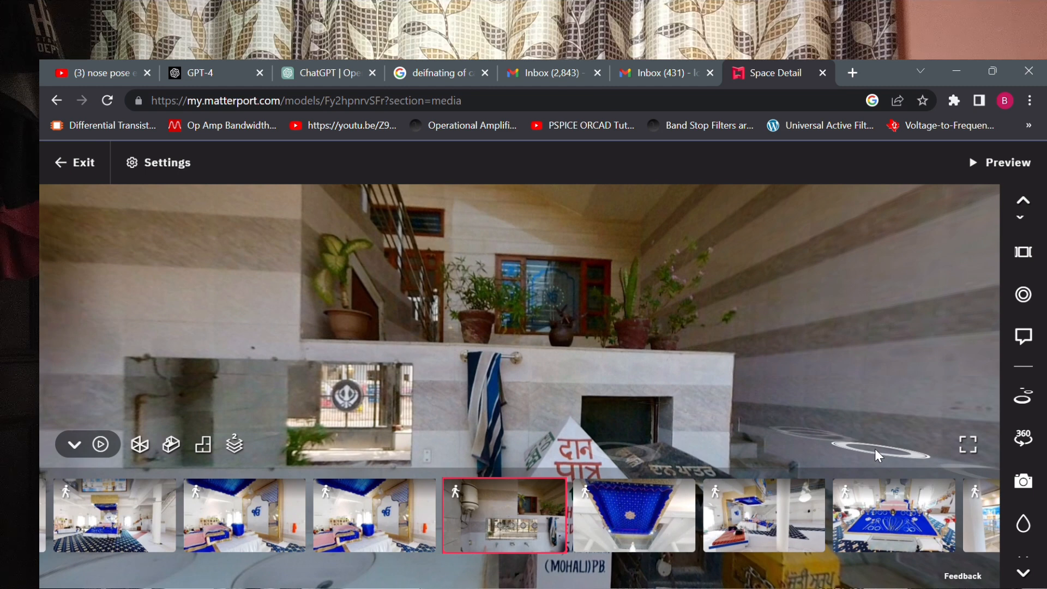
Move along the entrance courtyard to the steps before the orange flagpole and view the existing tags around it.
scroll(875, 448, down, 5)
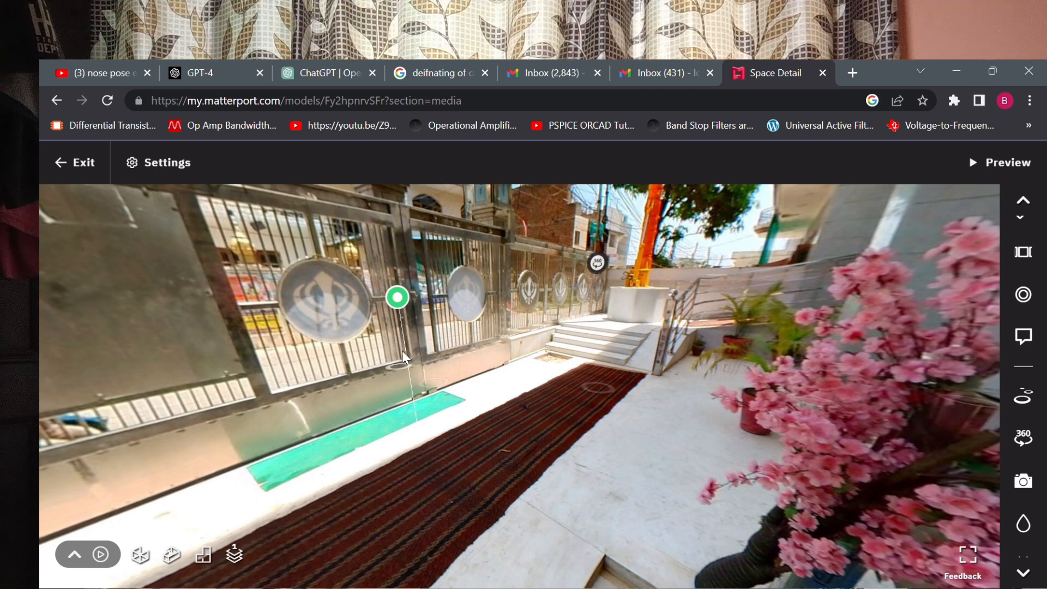
mouse_move(401, 300)
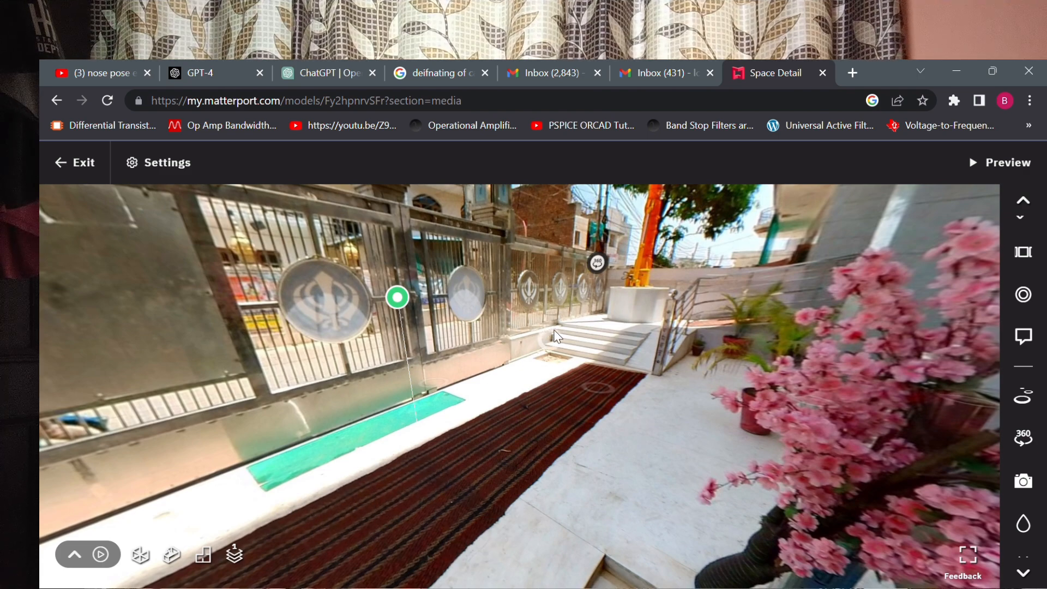
click(519, 466)
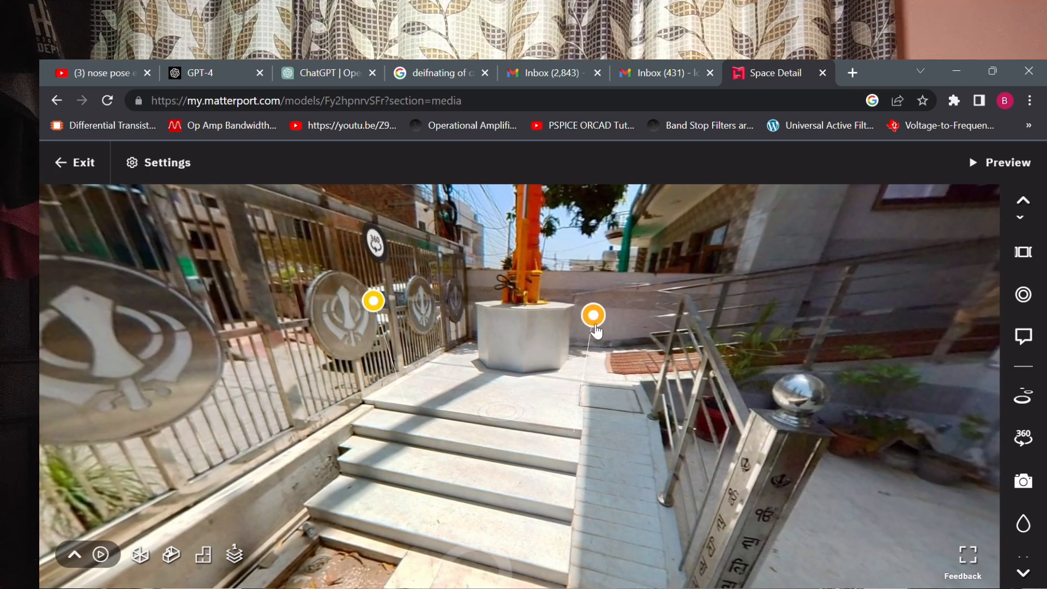
mouse_move(595, 327)
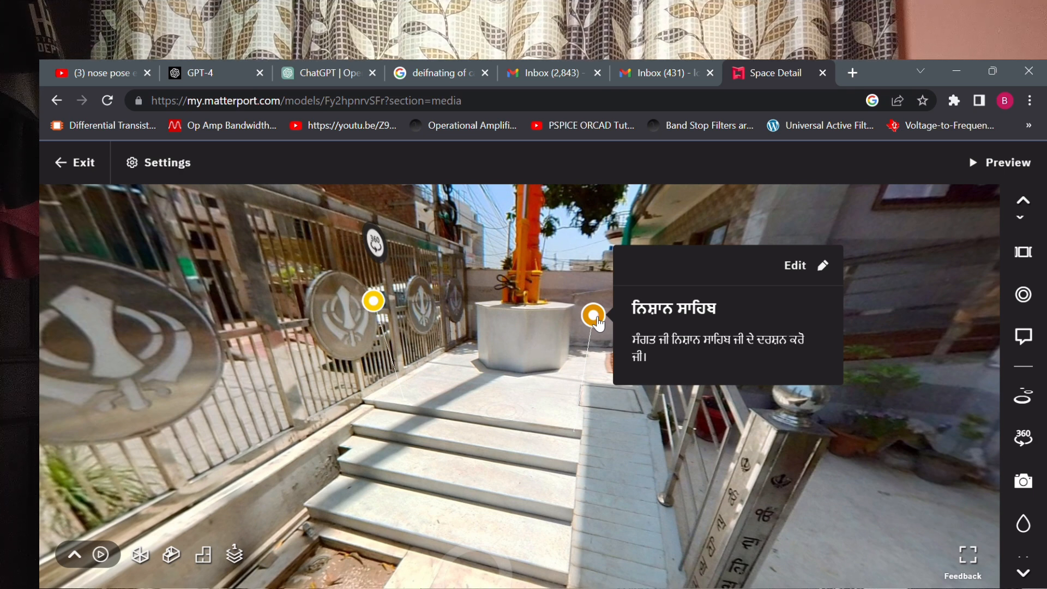
mouse_move(379, 305)
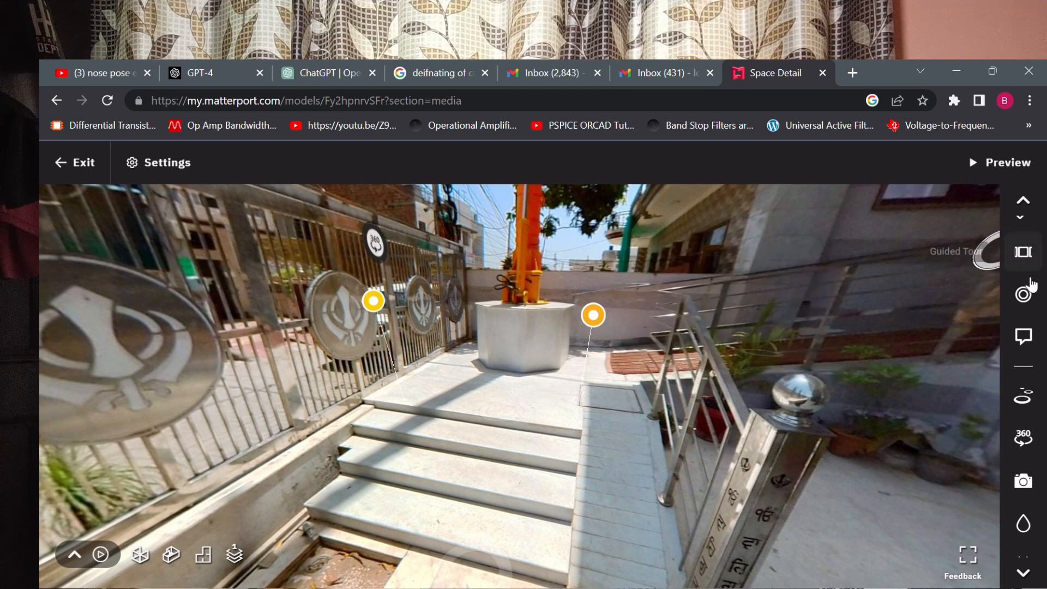
Place a new tag on the courtyard floor in front of the flagpole's base.
click(1035, 297)
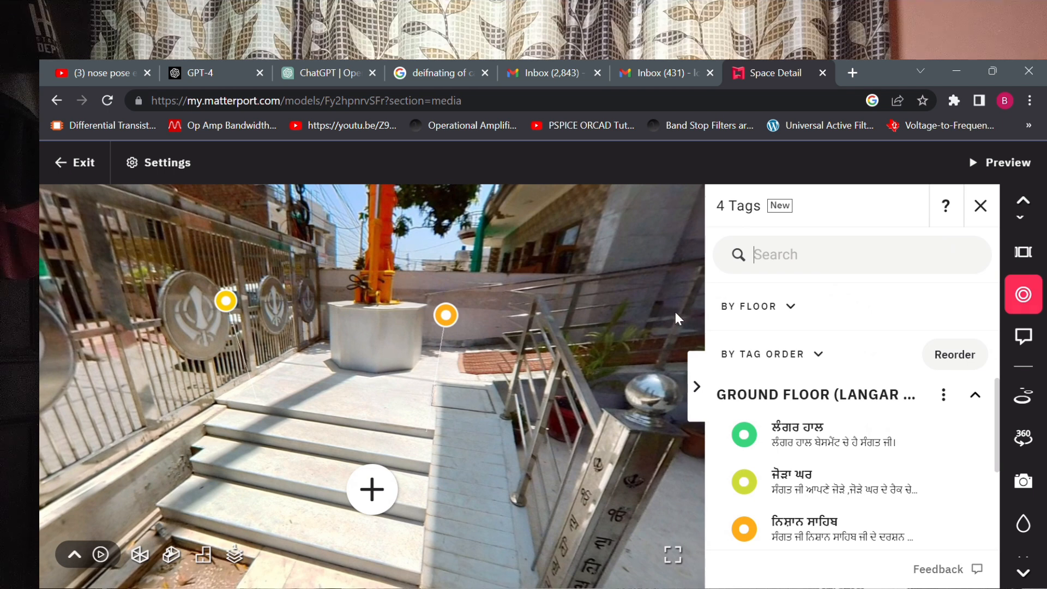
click(376, 498)
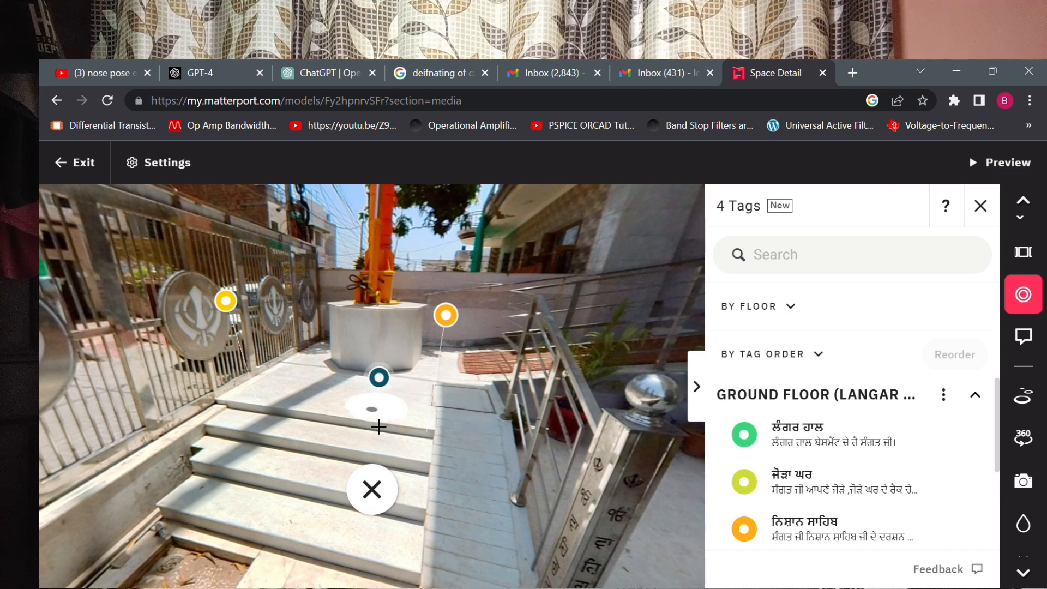
click(381, 427)
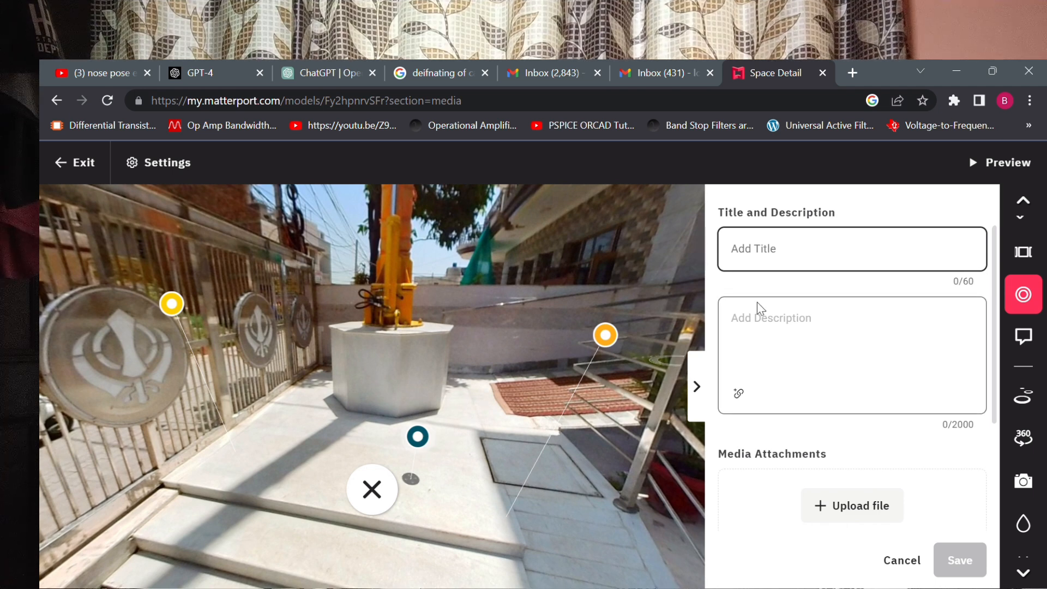
Title the new tag "nishan sahib" and describe it as "nishan sahib te matha teko ji".
text(nishan sahib)
click(766, 322)
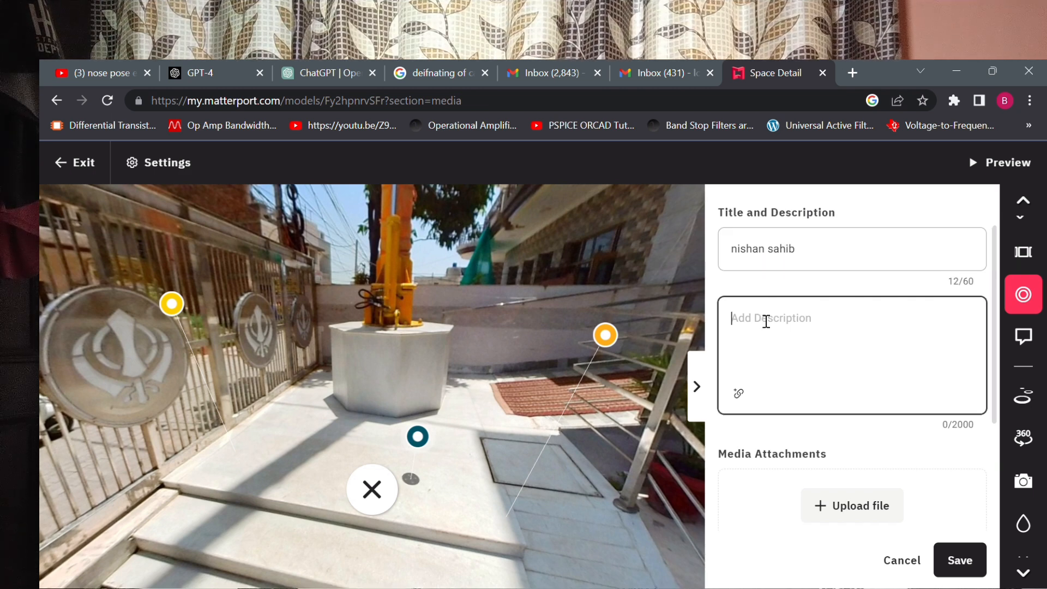
text(nishan s)
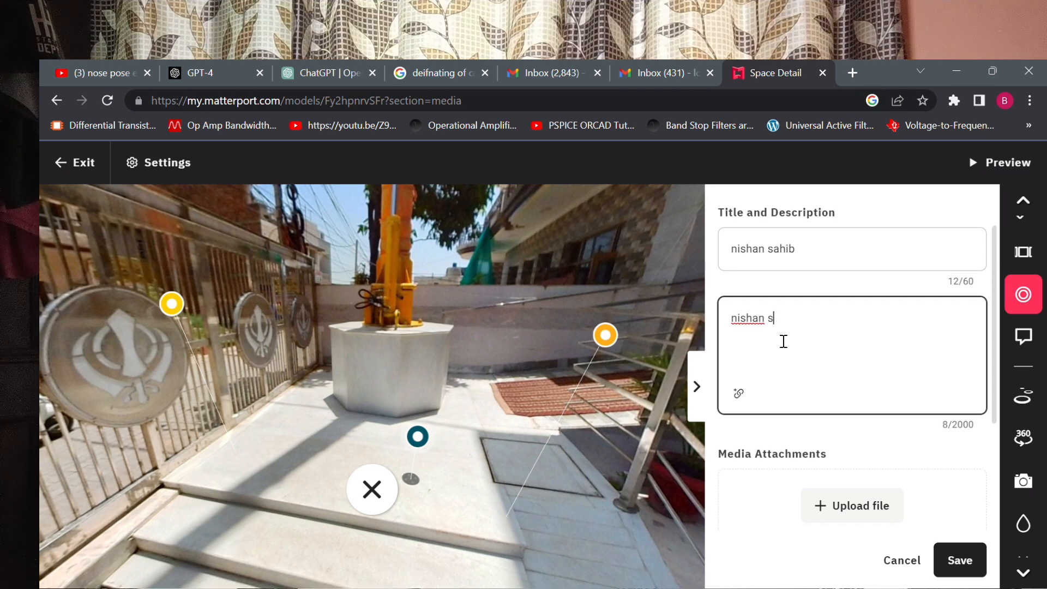
text(ahib te matha)
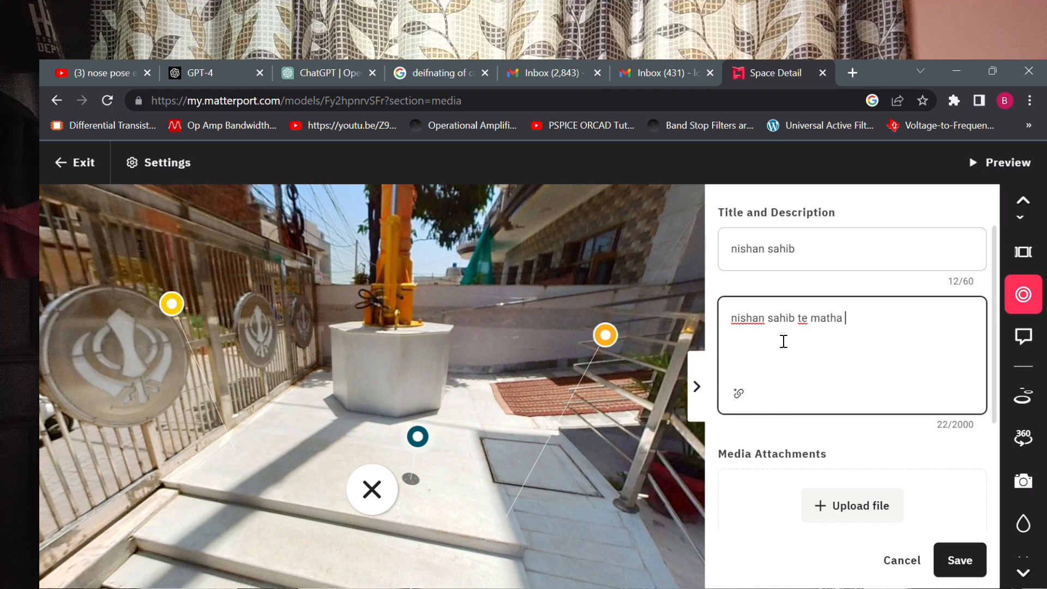
text( teko ji)
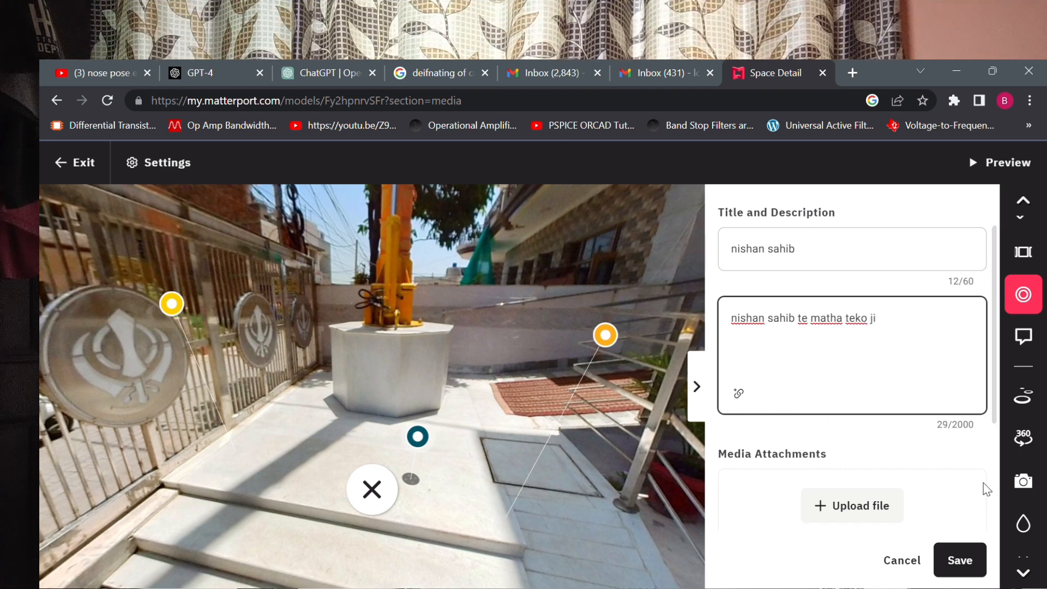
Save the new "nishan sahib" tag and view its pop-up in front of the flagpole.
click(960, 561)
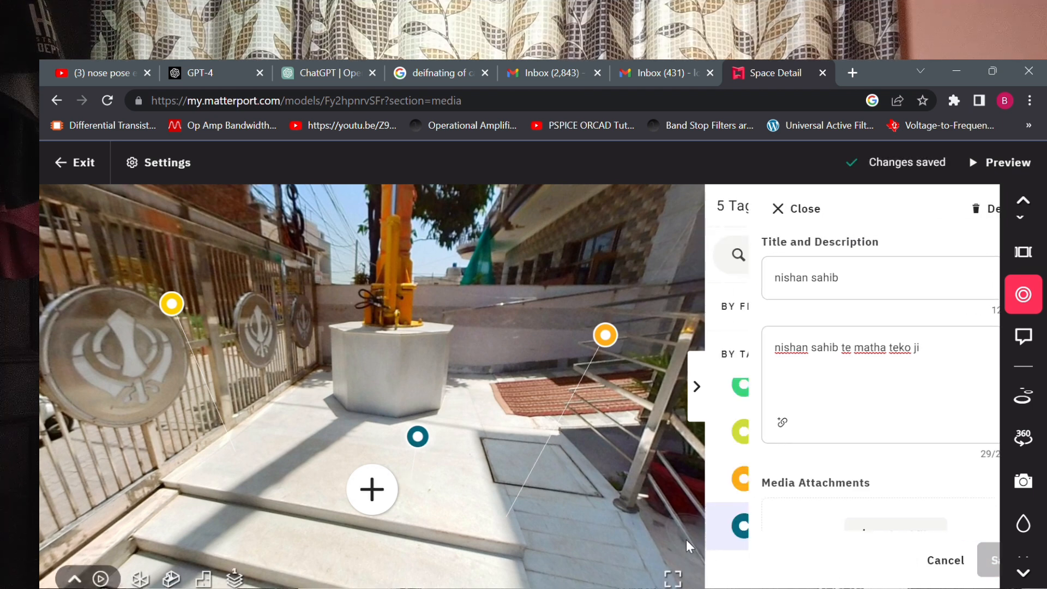
mouse_move(427, 449)
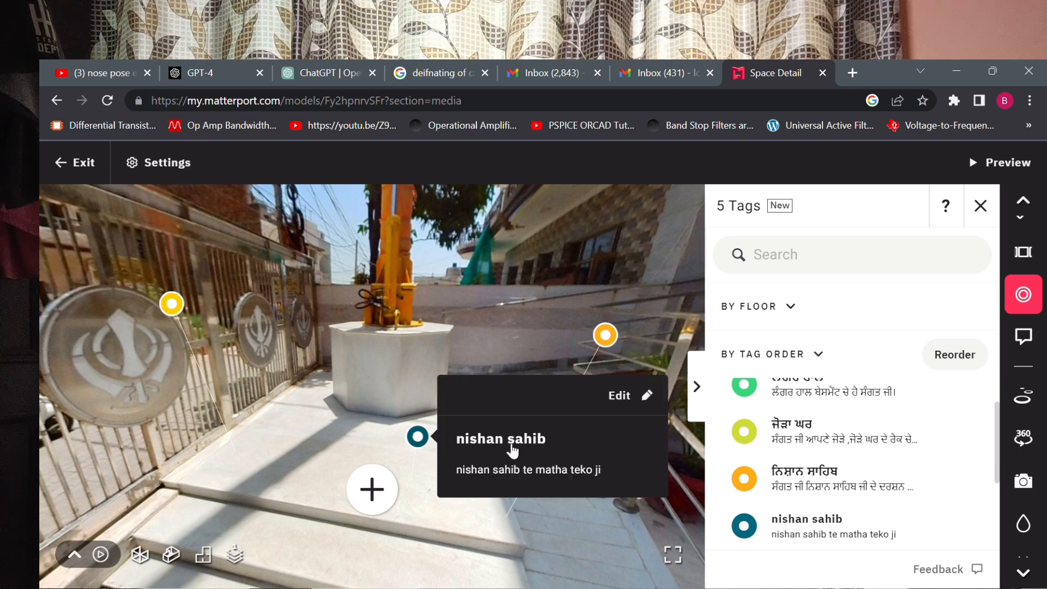
Delete the new "nishan sahib" tag in front of the flagpole and close the tag list.
click(620, 397)
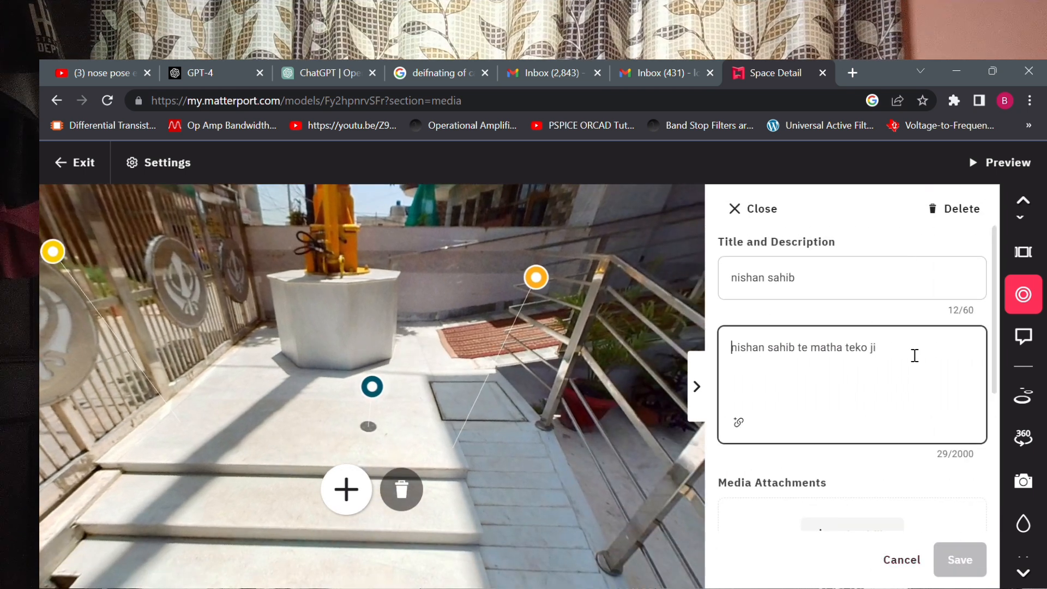
click(944, 217)
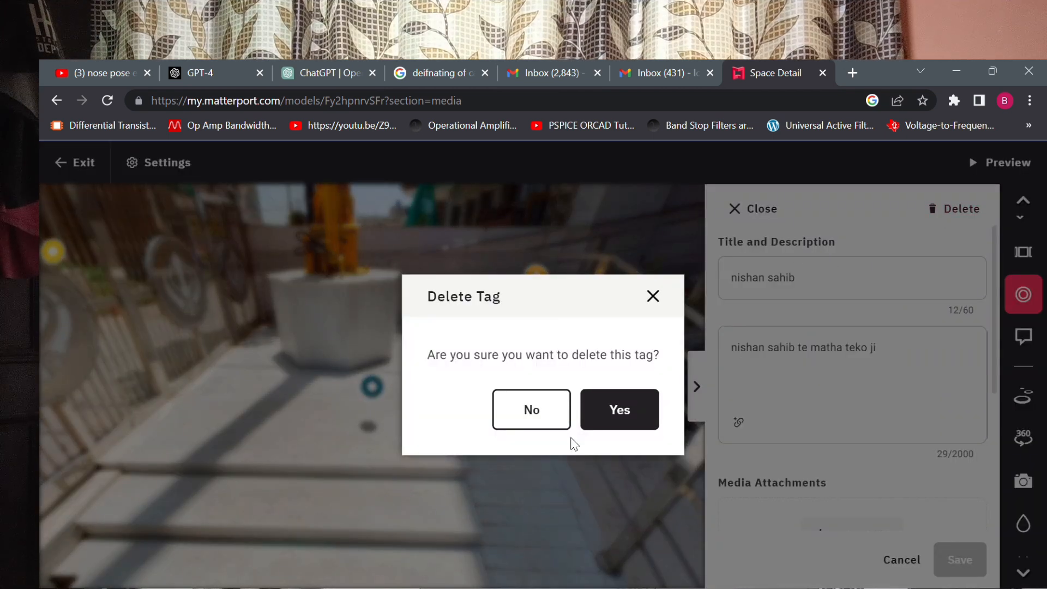
click(608, 424)
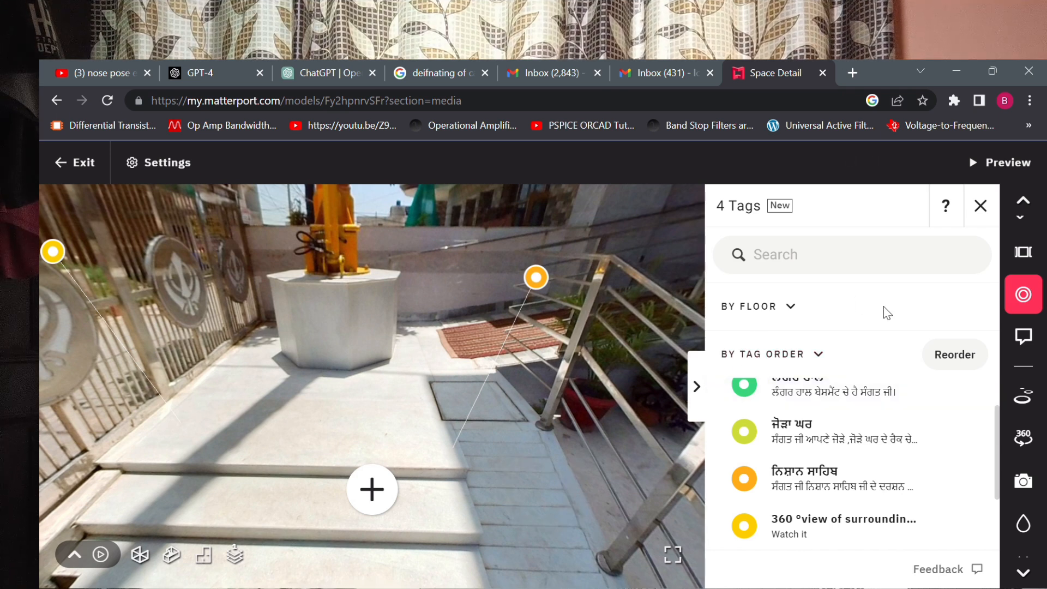
click(981, 206)
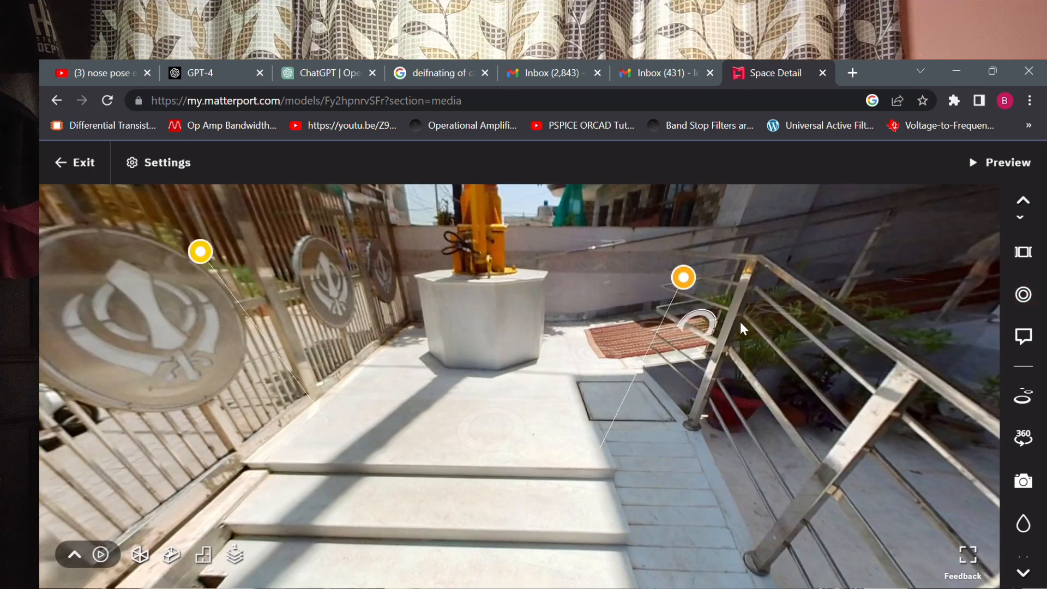
Move back along the entrance courtyard from the flagpole to the blue staircase between the pink flowering trees.
click(755, 324)
click(755, 324)
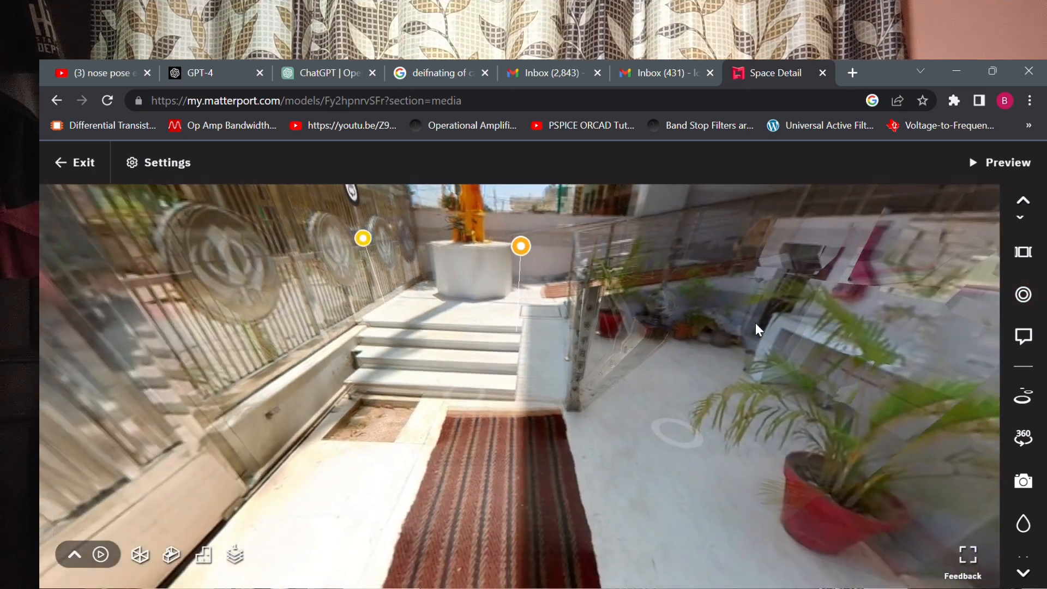
click(755, 325)
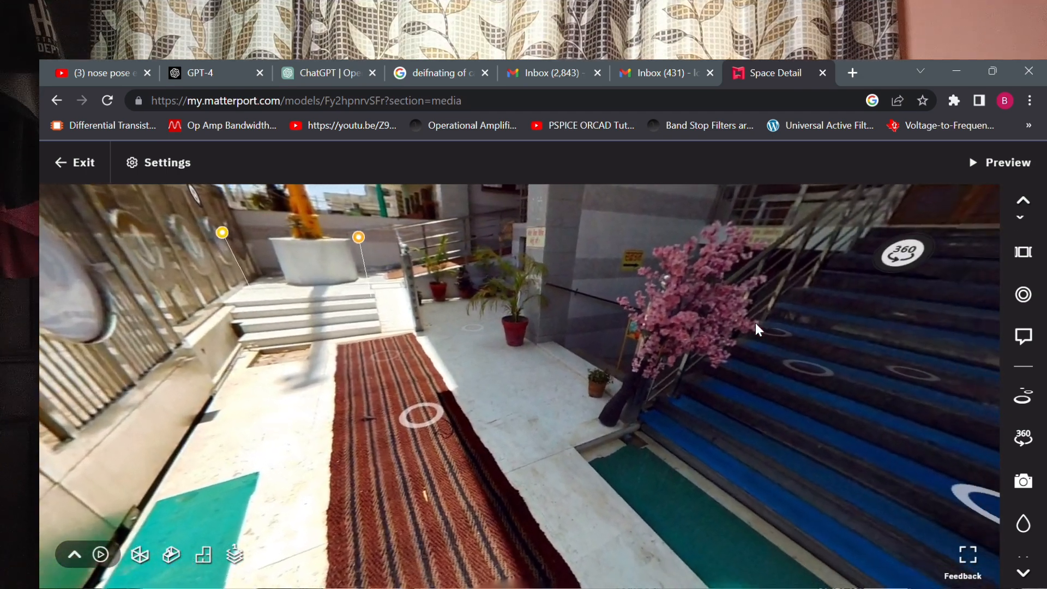
click(756, 324)
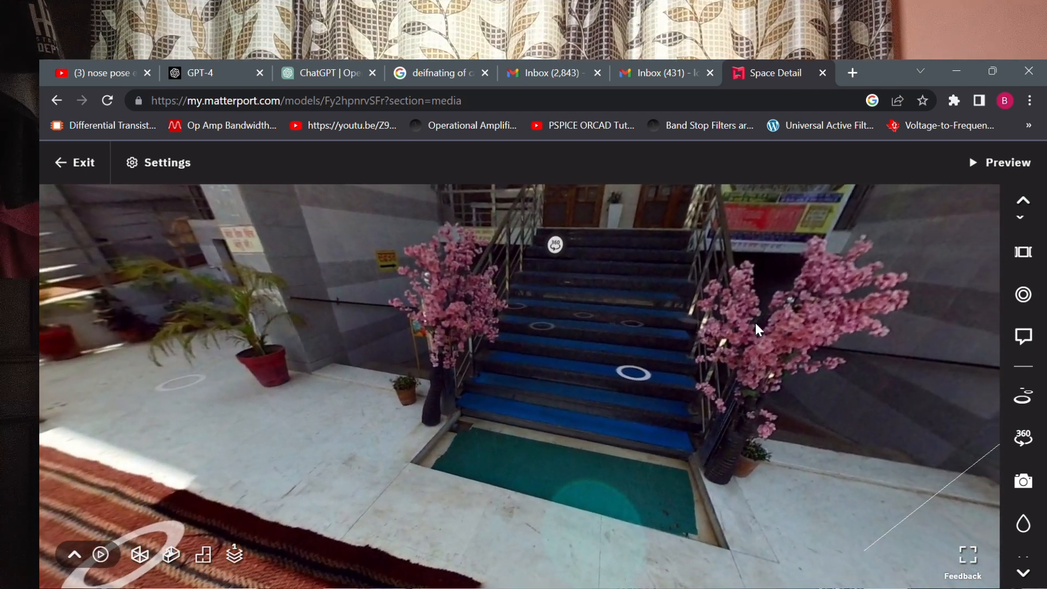
Enter the hall's 360° view from the marker above the stairs and look around to the far wall.
click(553, 245)
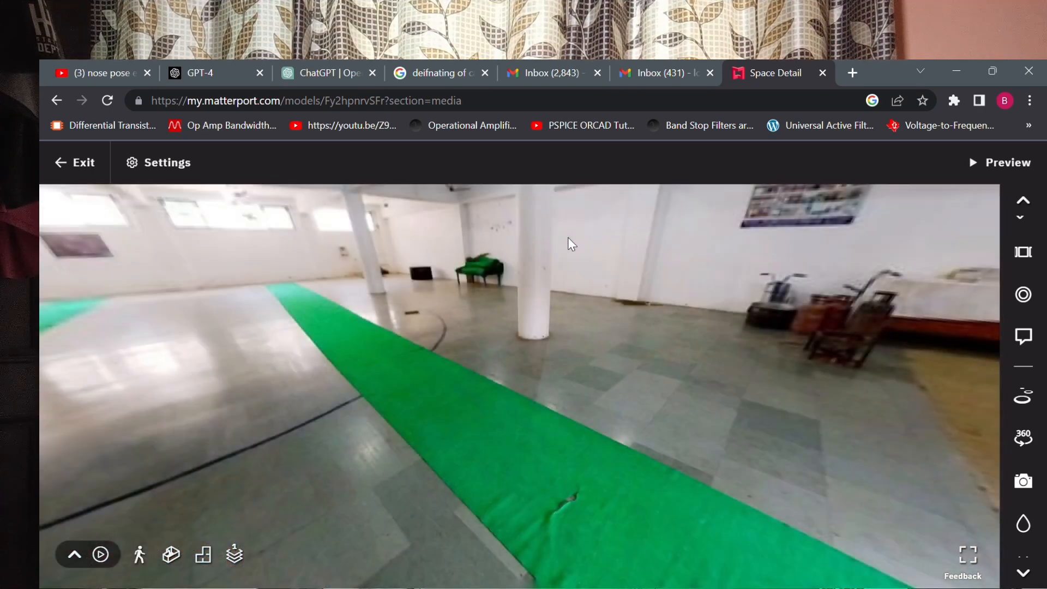
key(Right)
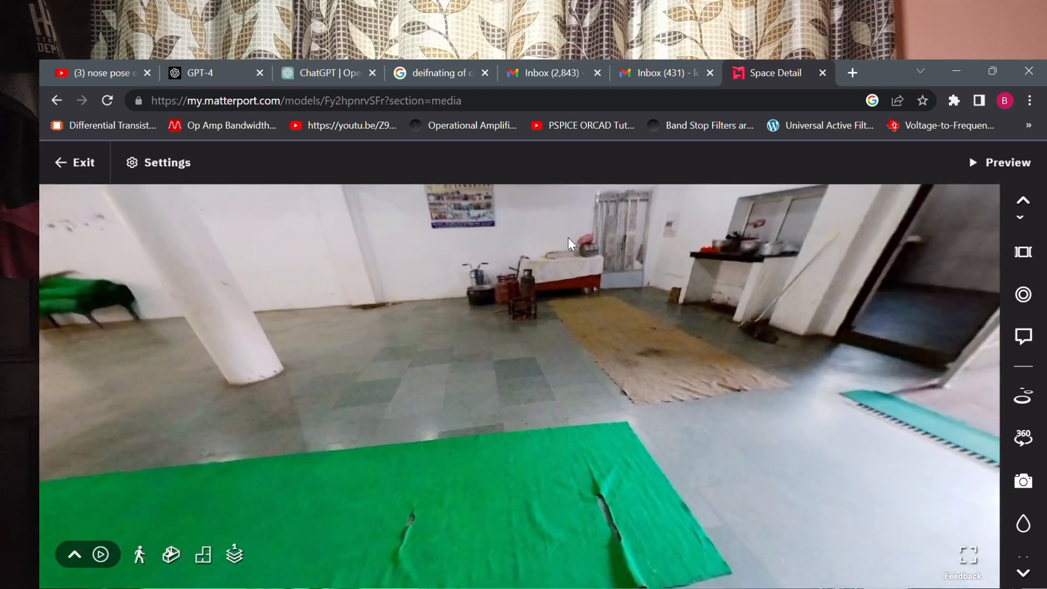
key(Right)
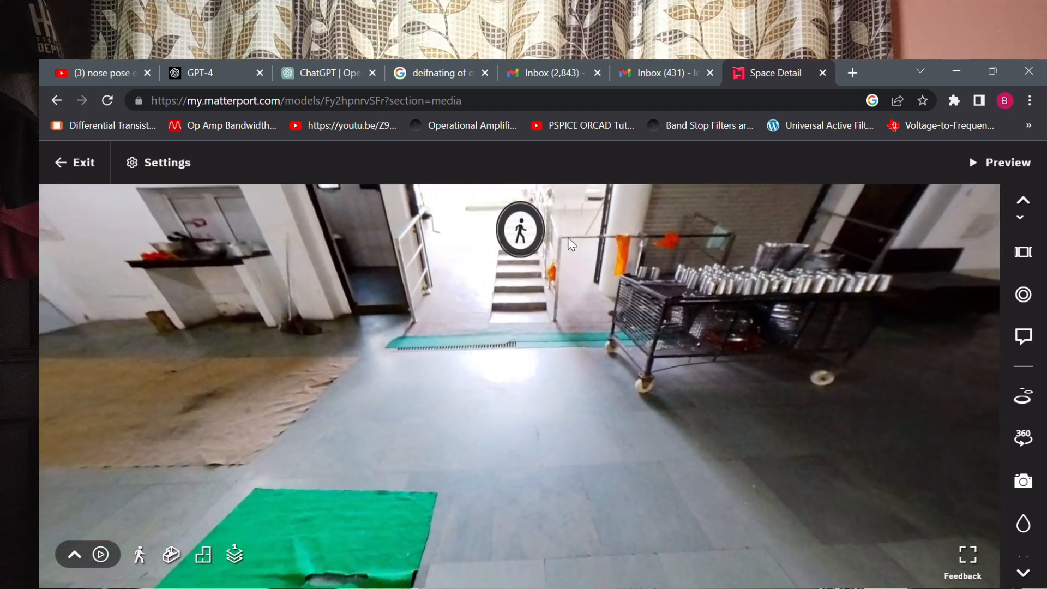
key(Right)
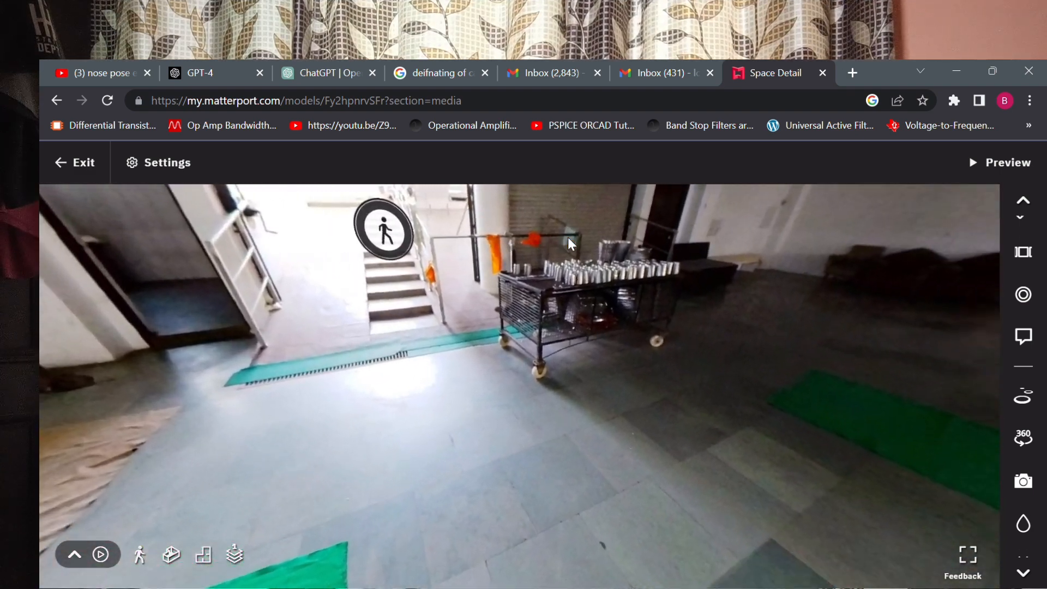
key(Right)
key(Right)
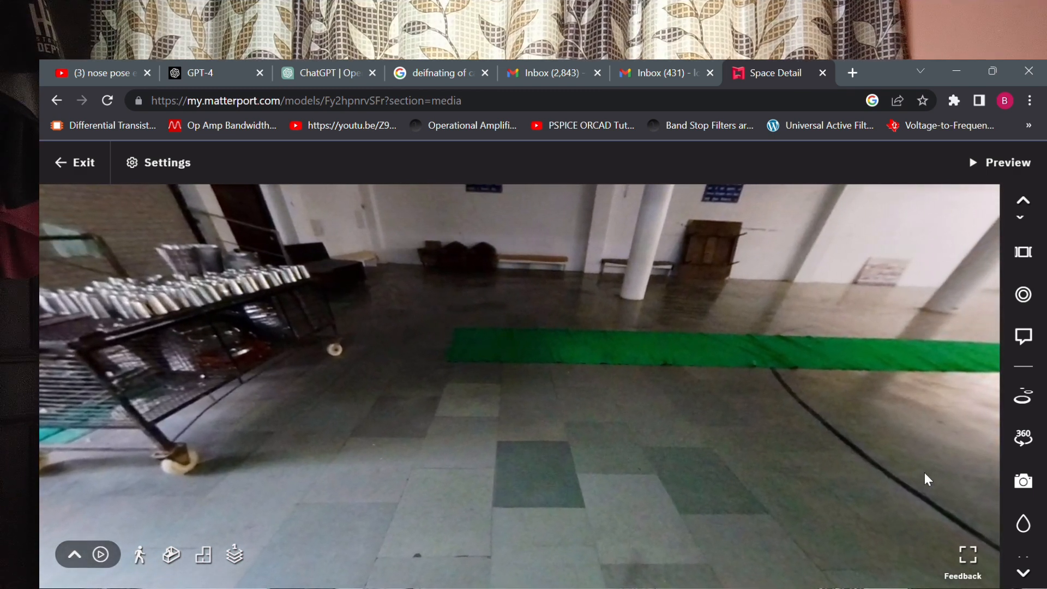
Browse the list of 360° views, enter 360° View #1, and close the list.
click(1023, 572)
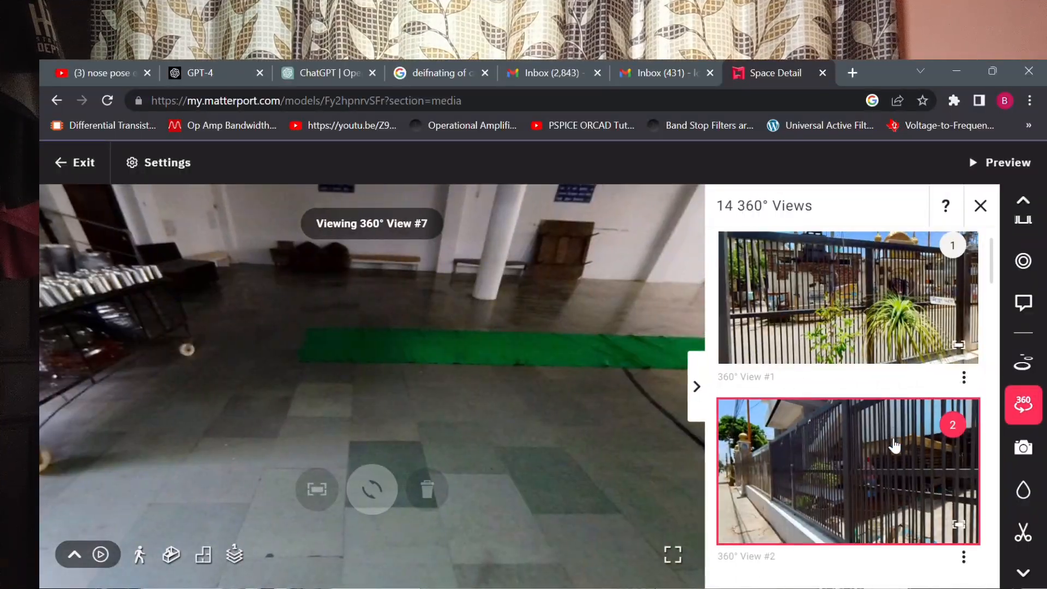
scroll(894, 446, down, 3)
scroll(895, 444, up, 2)
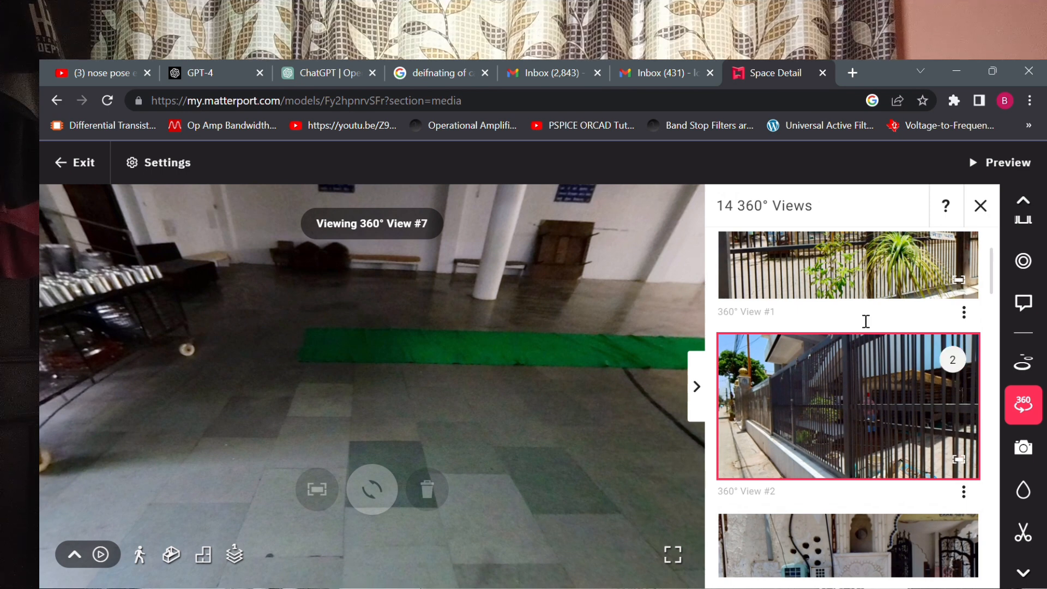
click(861, 286)
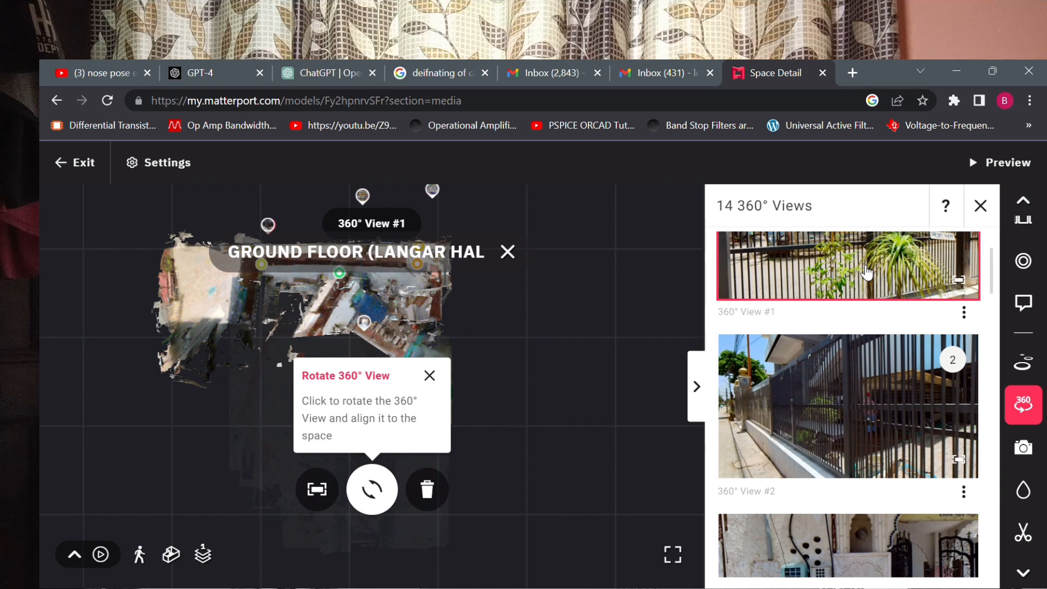
click(960, 284)
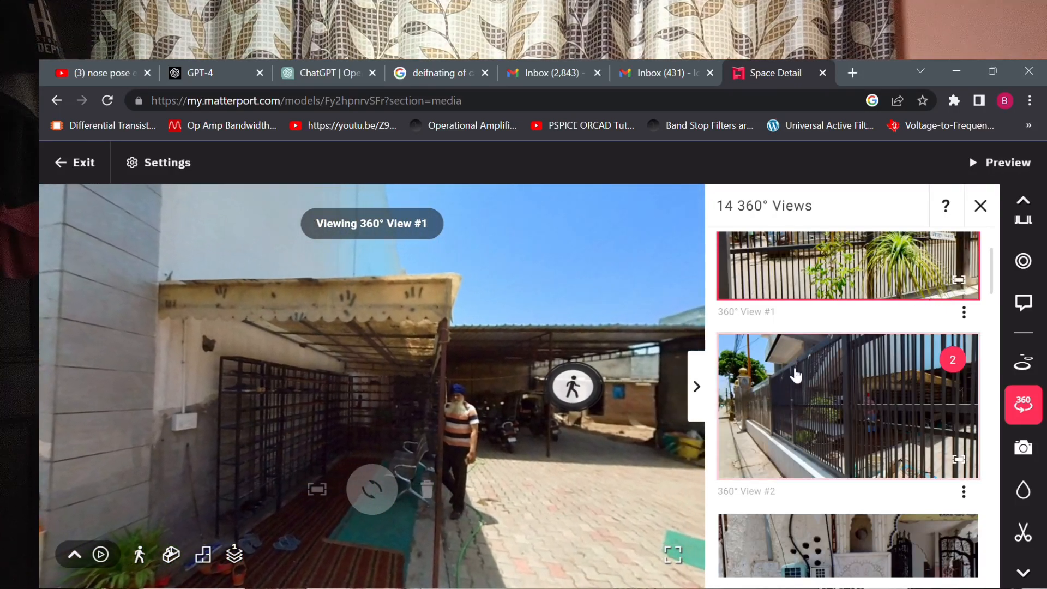
click(691, 398)
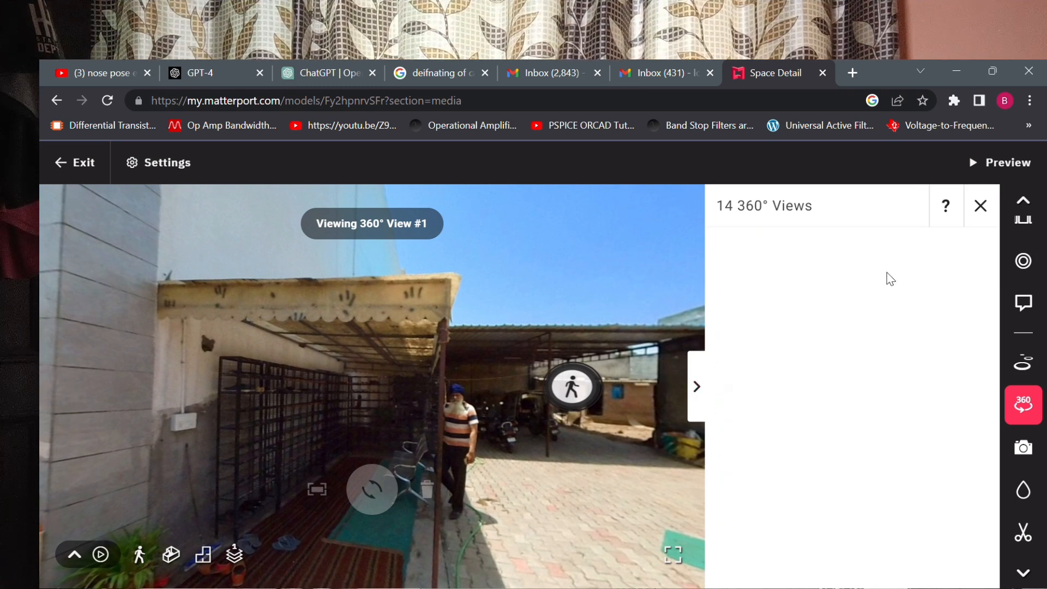
click(980, 206)
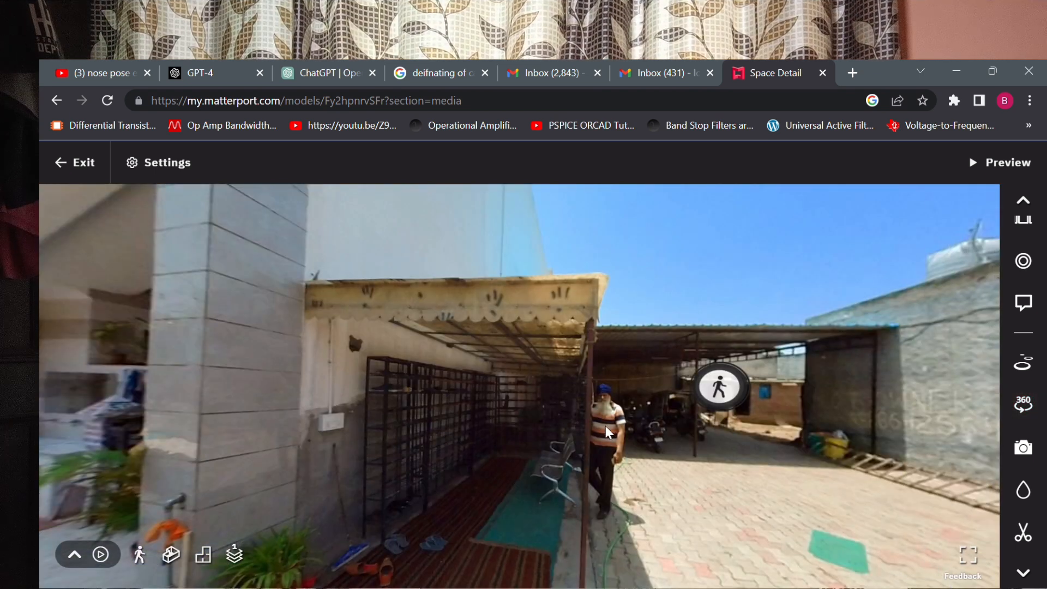
Open the Blur tool, dismiss its tip, and apply the pending blur in 360° View #1.
click(1026, 492)
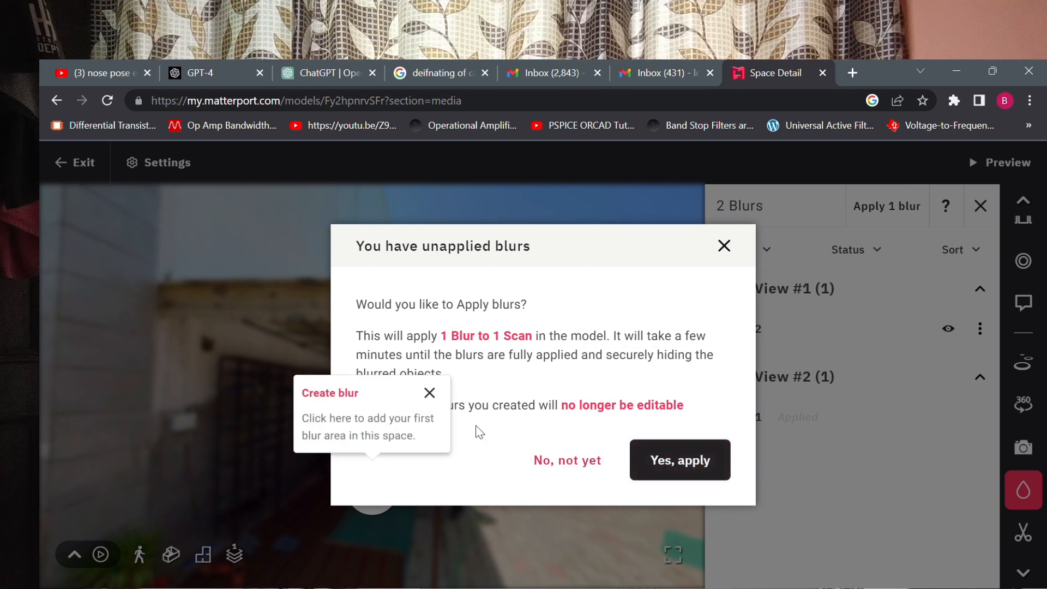
click(431, 394)
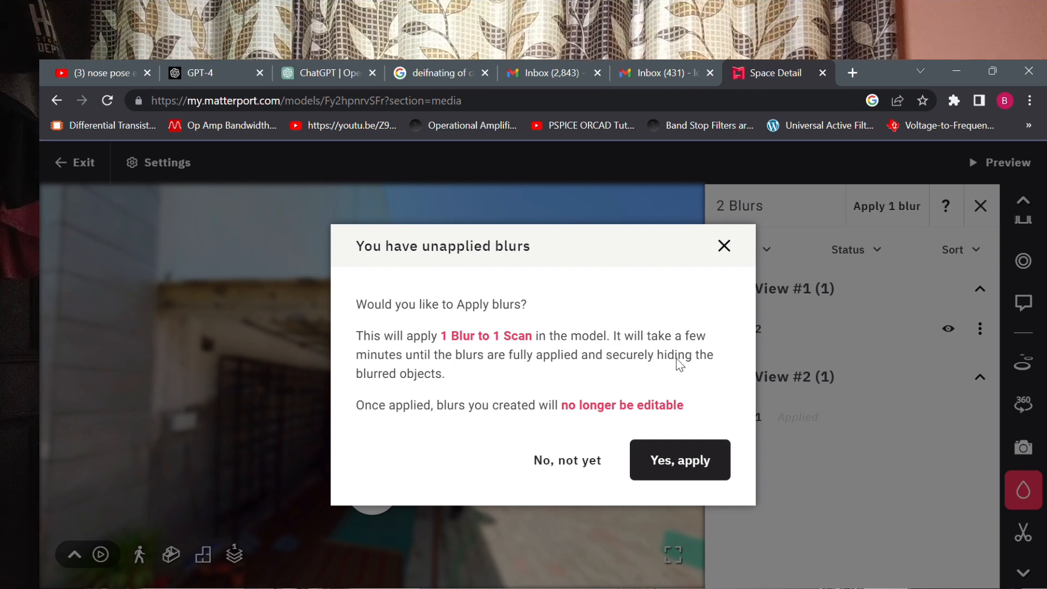
click(679, 469)
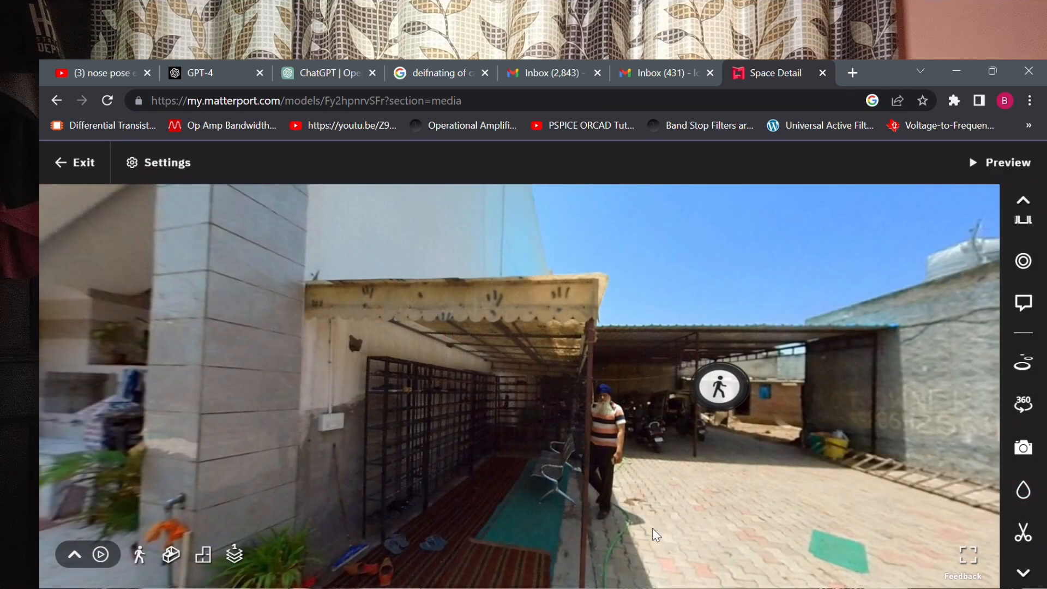
Paint two new blurs over the standing man's head in 360° View #1, finish drawing, and collapse the blur list.
click(1023, 490)
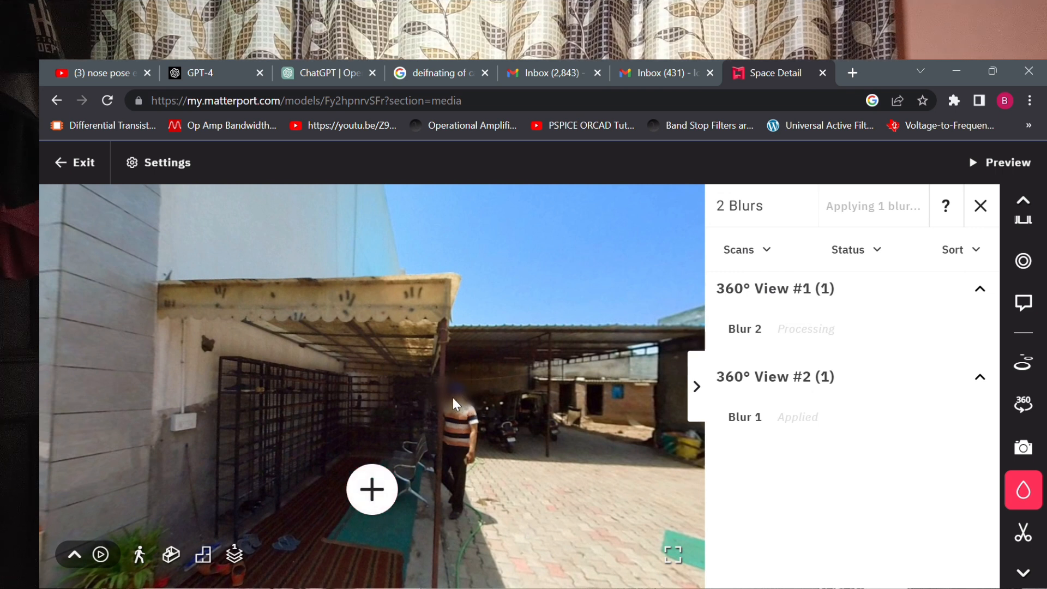
click(378, 498)
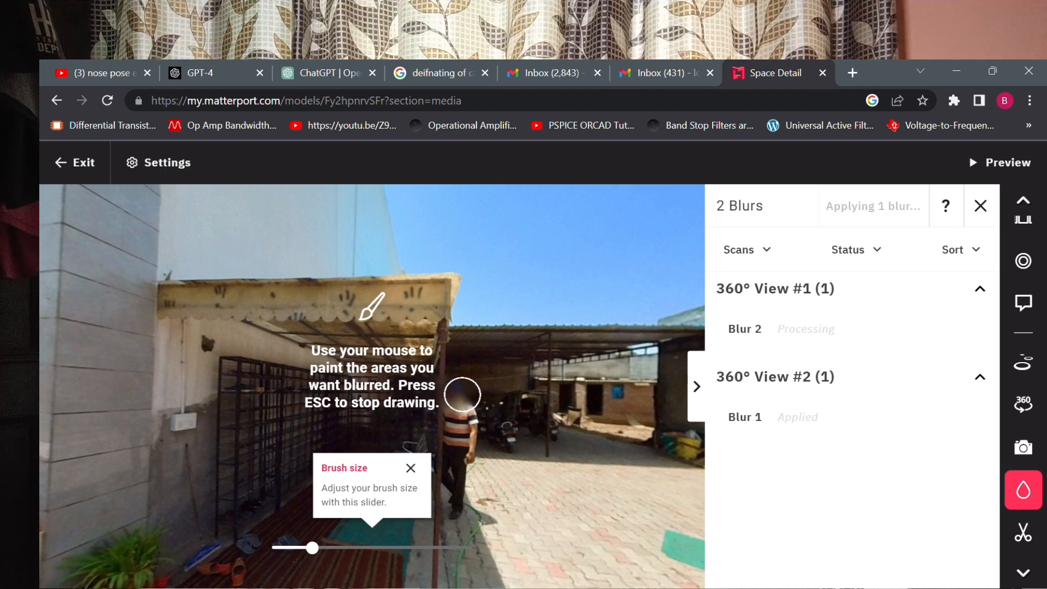
click(463, 394)
click(463, 393)
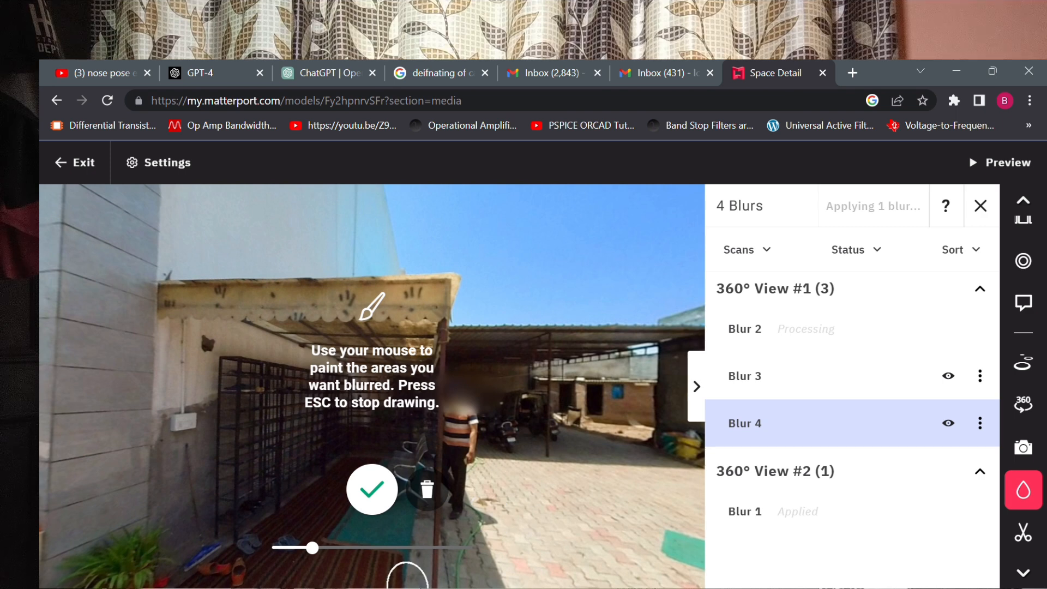
click(372, 490)
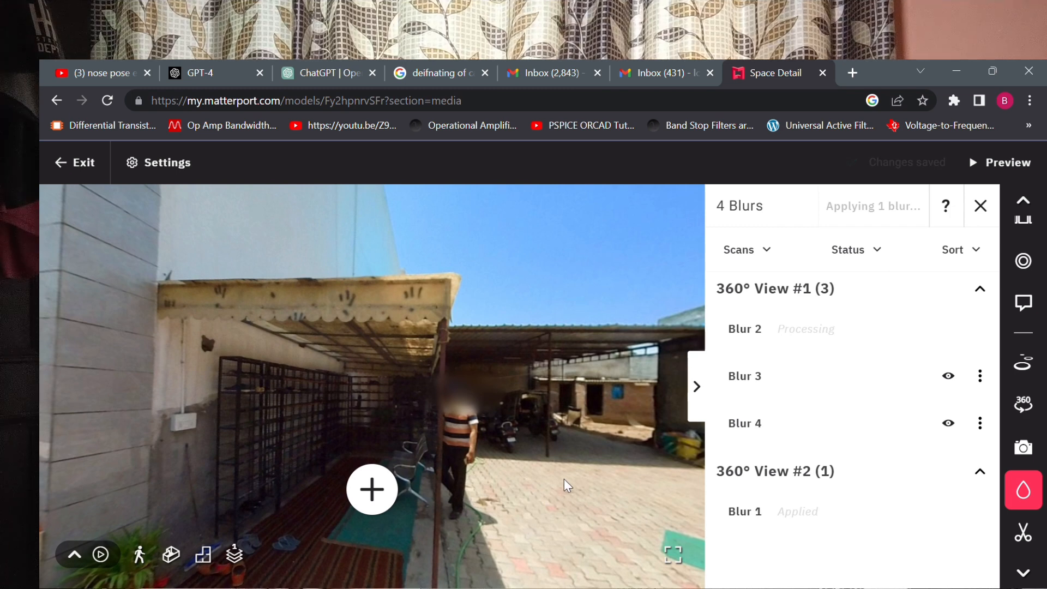
click(697, 387)
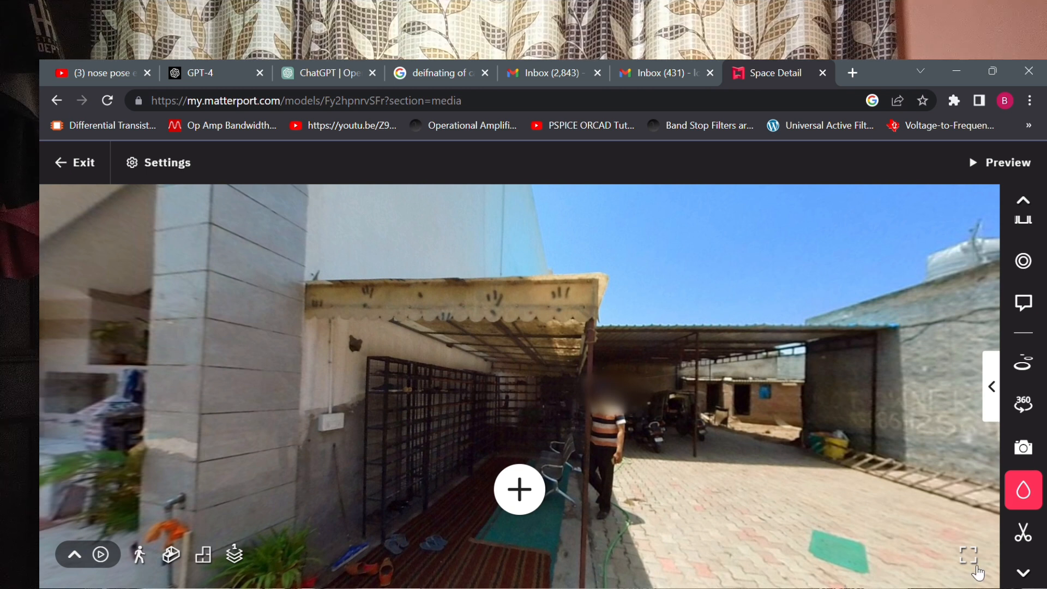
Open the Trim tool, exit it, and examine the trim volumes around the ground floor in 3D.
click(1031, 537)
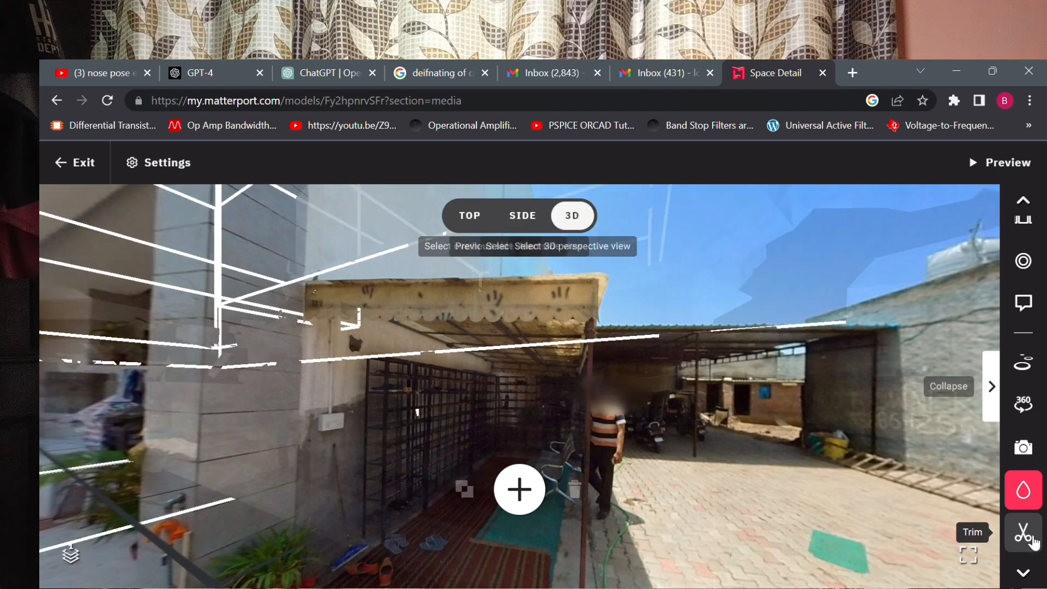
click(1031, 537)
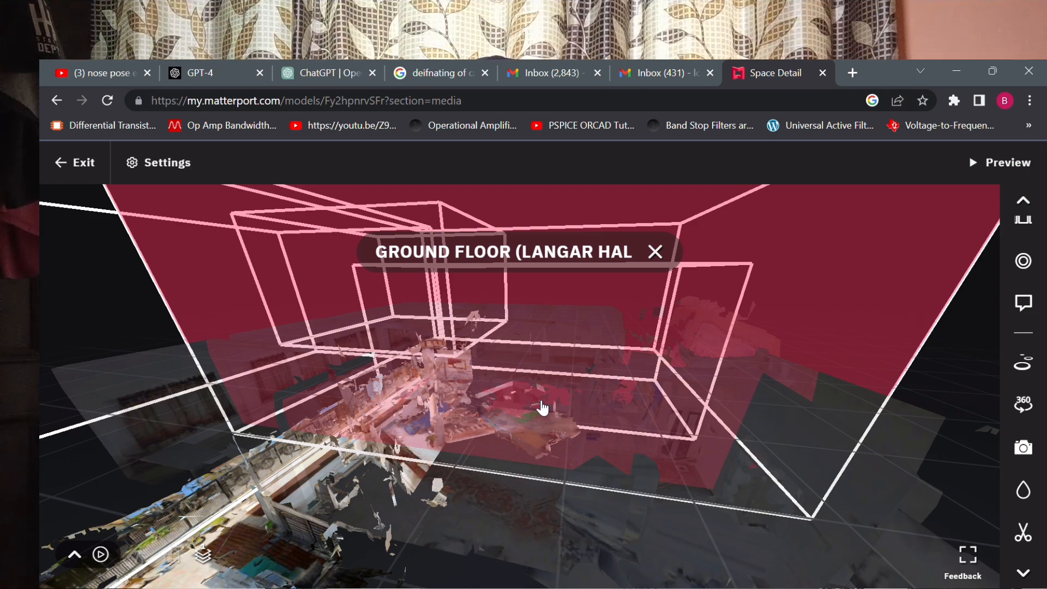
scroll(543, 408, down, 10)
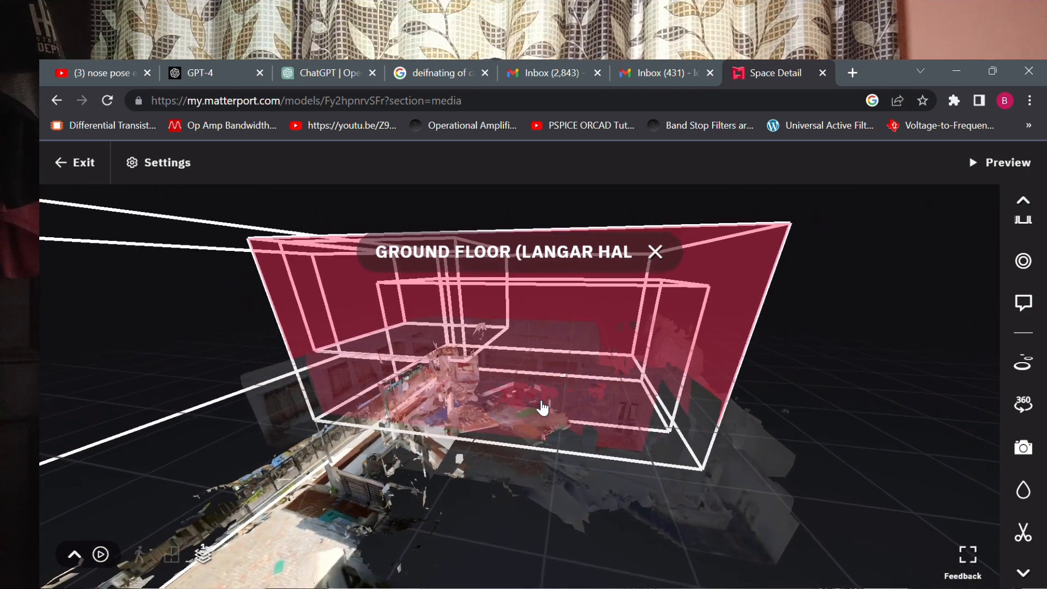
scroll(543, 408, up, 5)
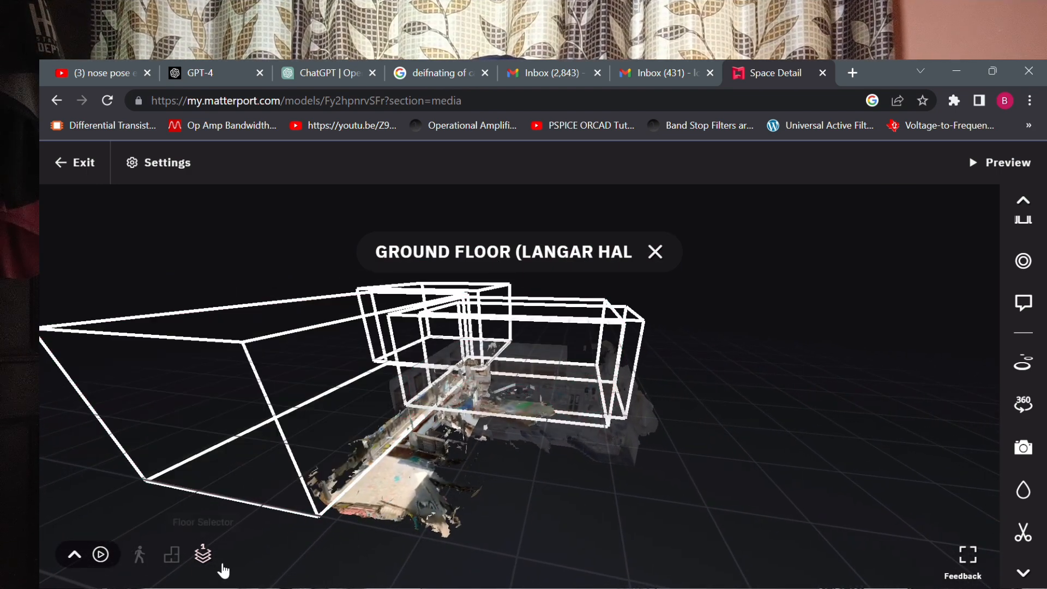
Show all floors and view the whole model with its trim volumes from several sides.
click(204, 555)
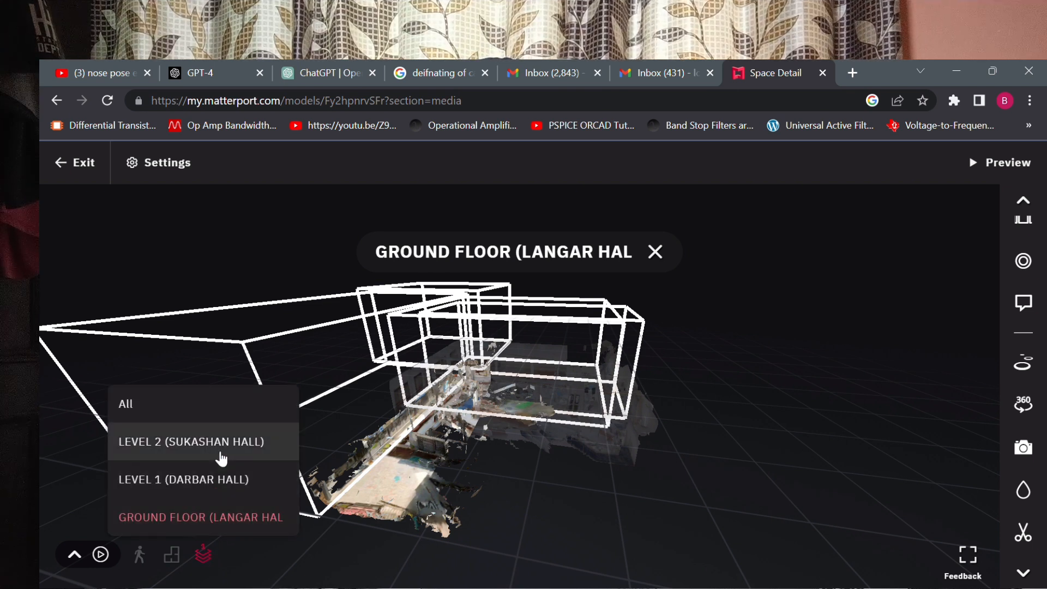
click(131, 405)
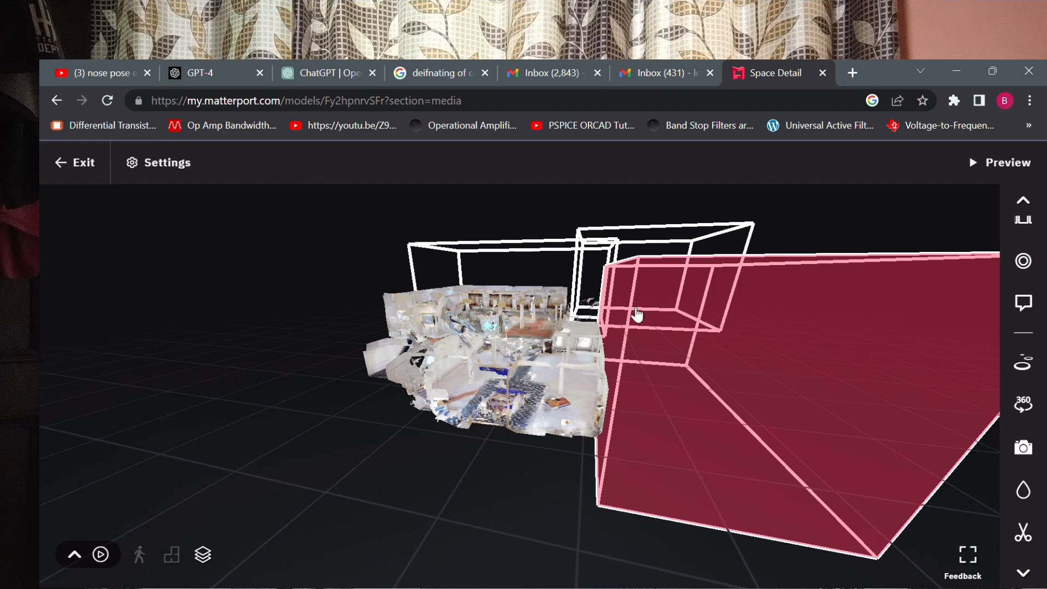
click(661, 390)
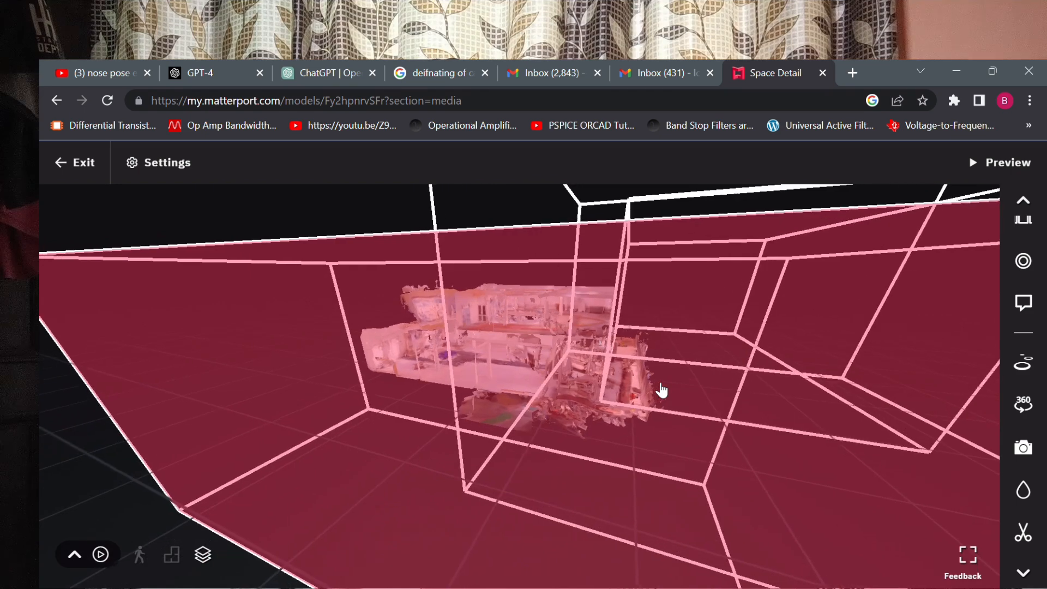
click(782, 312)
click(782, 312)
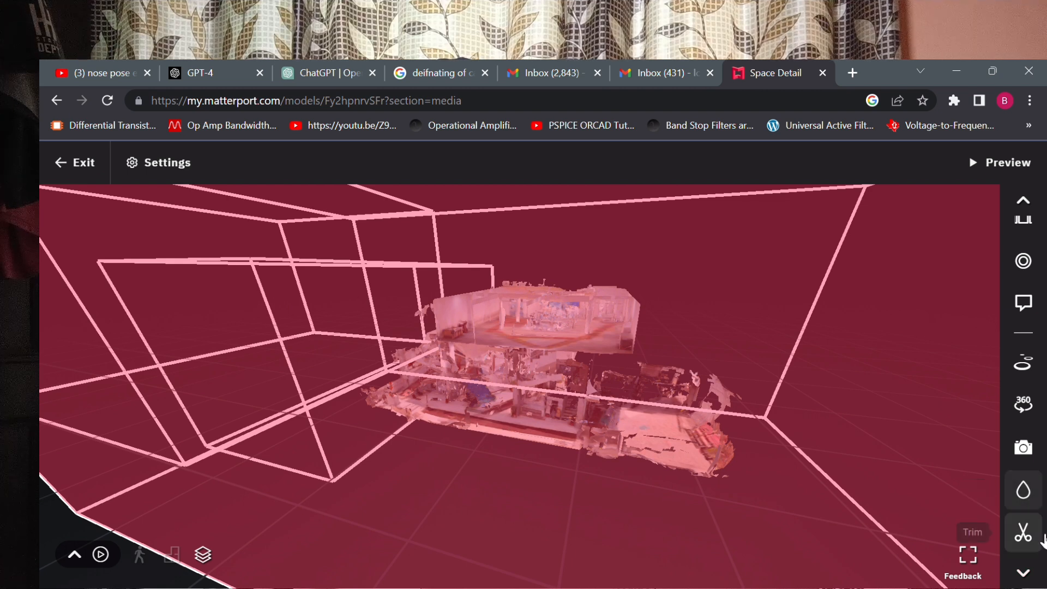
View the Photos tool's 2D capture frame over the model and close the tool.
click(1024, 448)
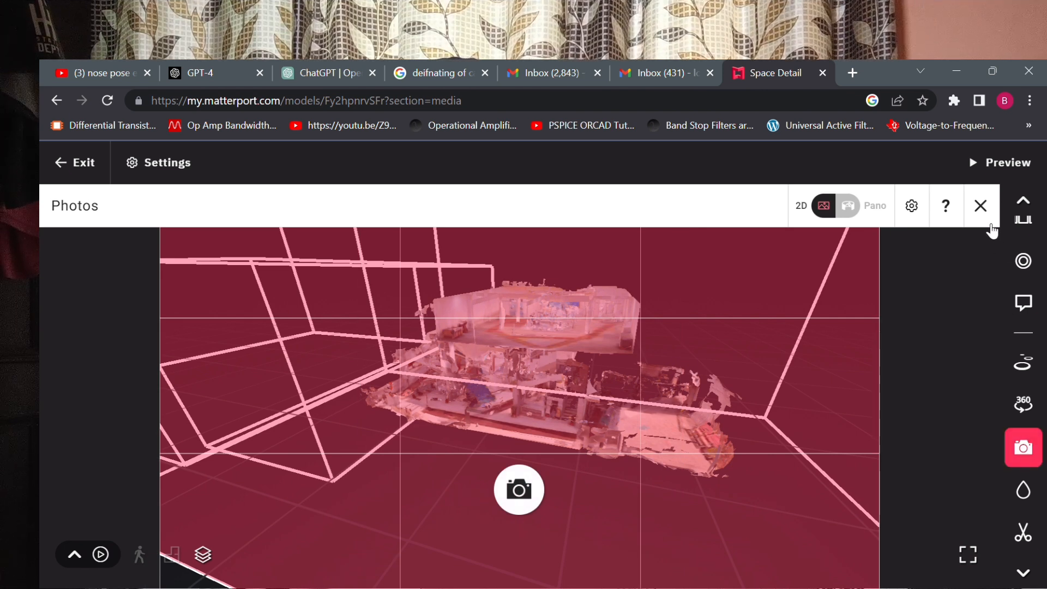
click(980, 206)
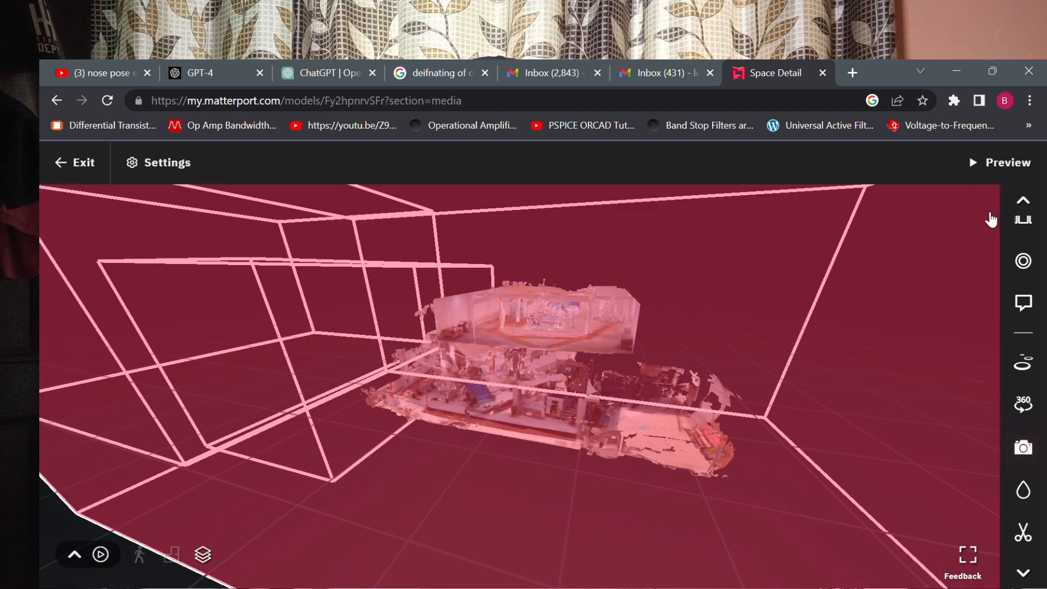